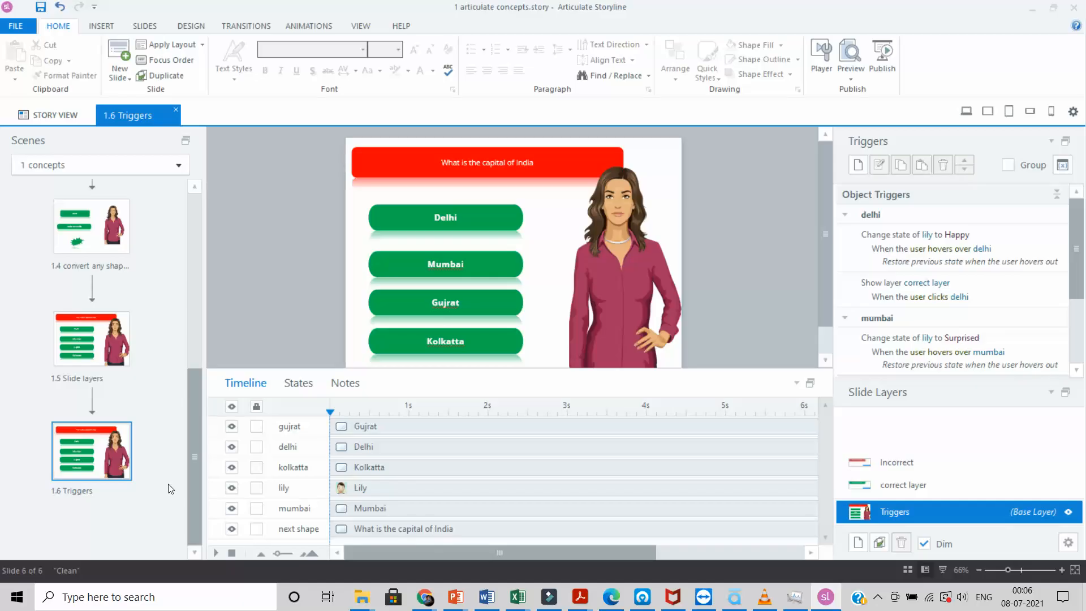
Paste a copy of slide 1.6 Triggers after it and name the new slide "Triggers with slide layers"
left_click(95, 459)
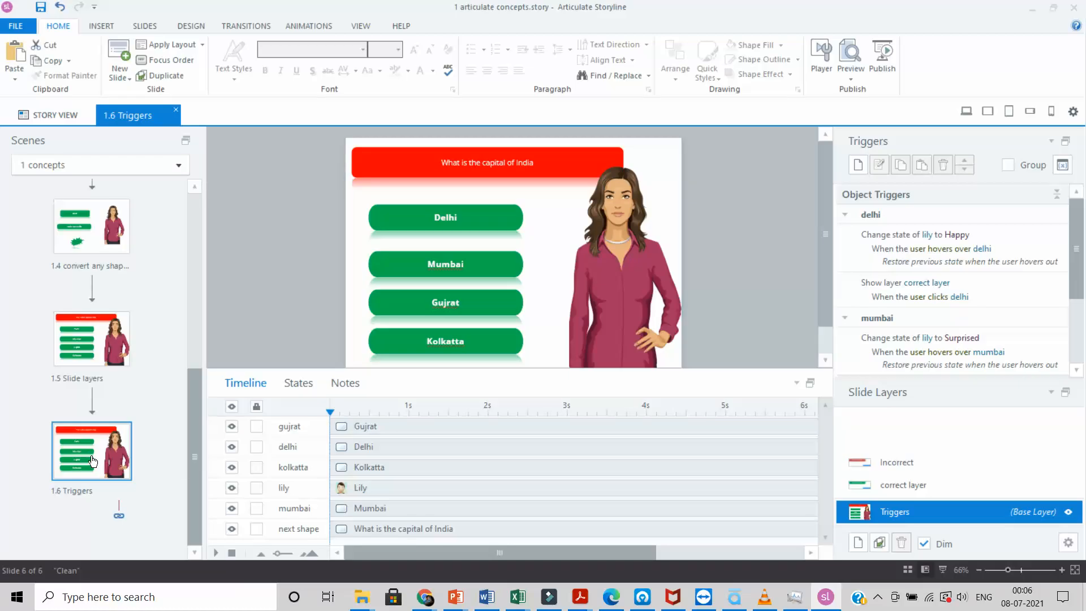
key("ctrl+v")
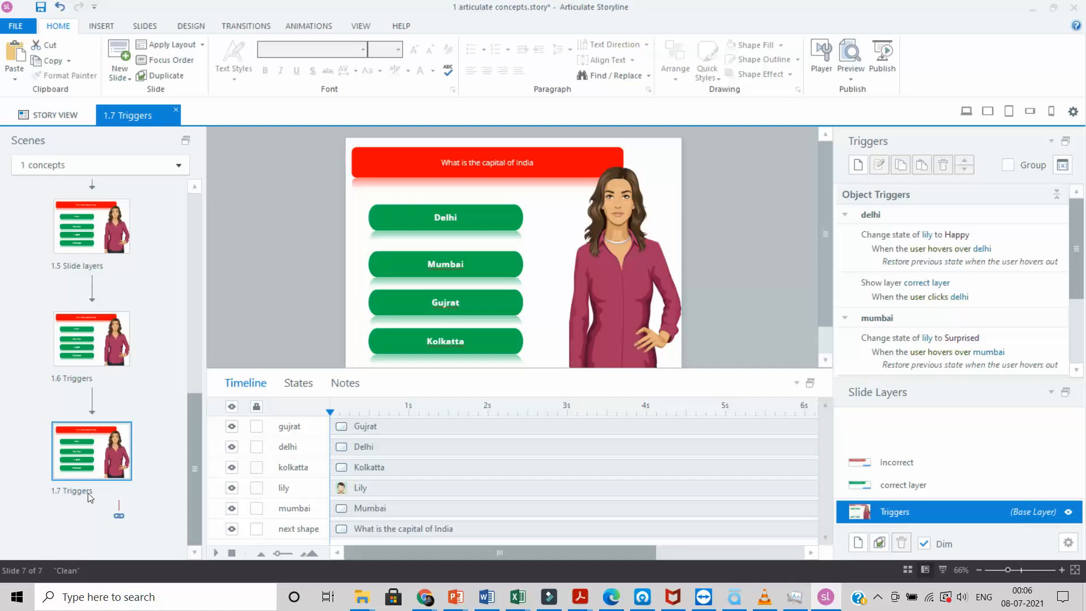
double_click(88, 490)
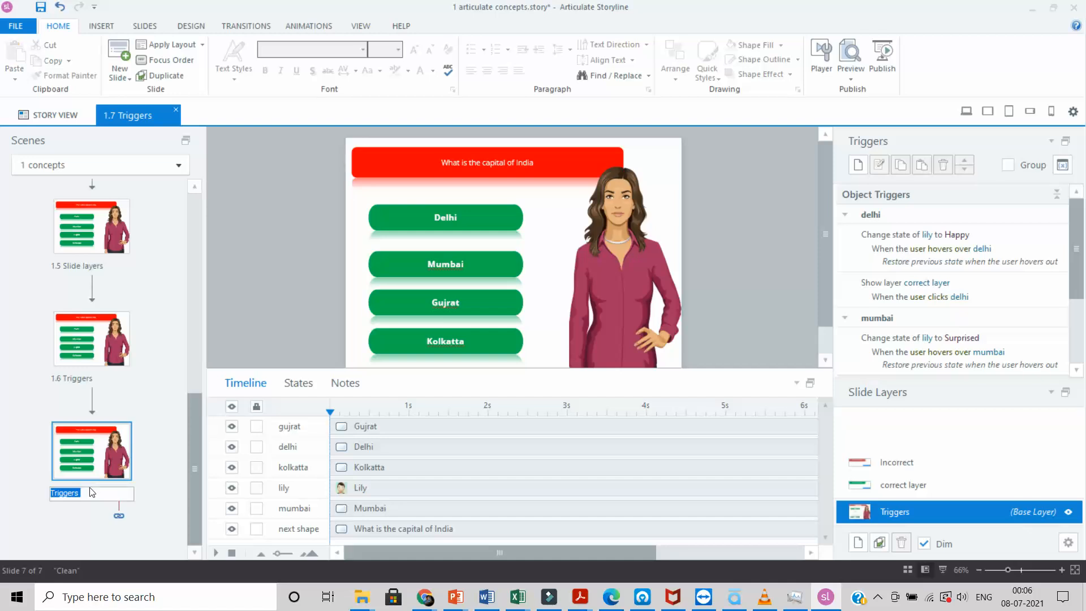
left_click(91, 491)
type("with slide layers")
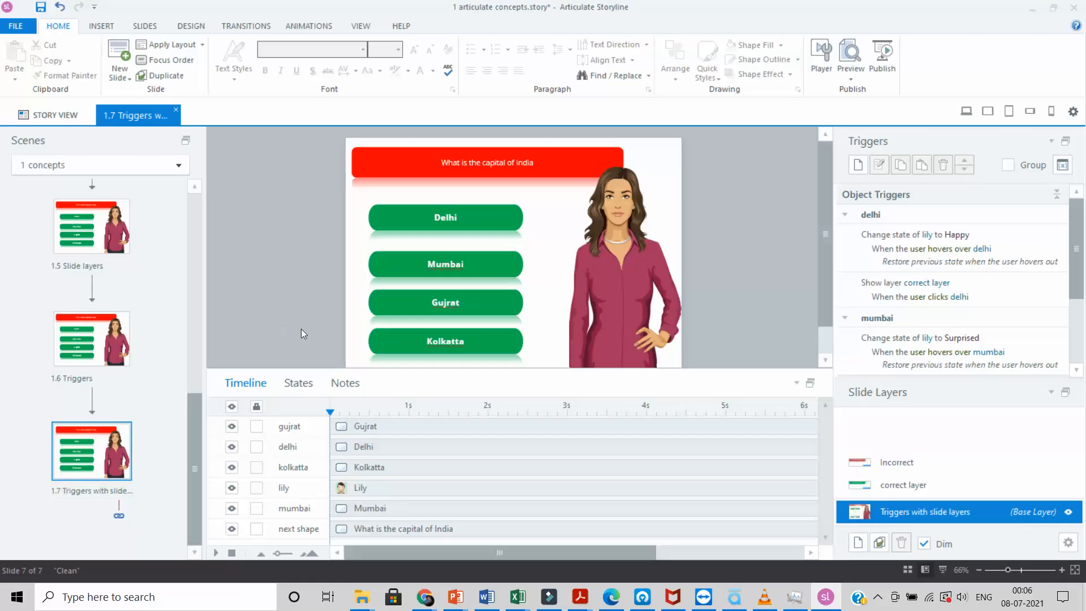
key("Return")
Review the contents of the correct layer and the Incorrect layer, and return to the base layer
left_click(899, 484)
left_click(898, 462)
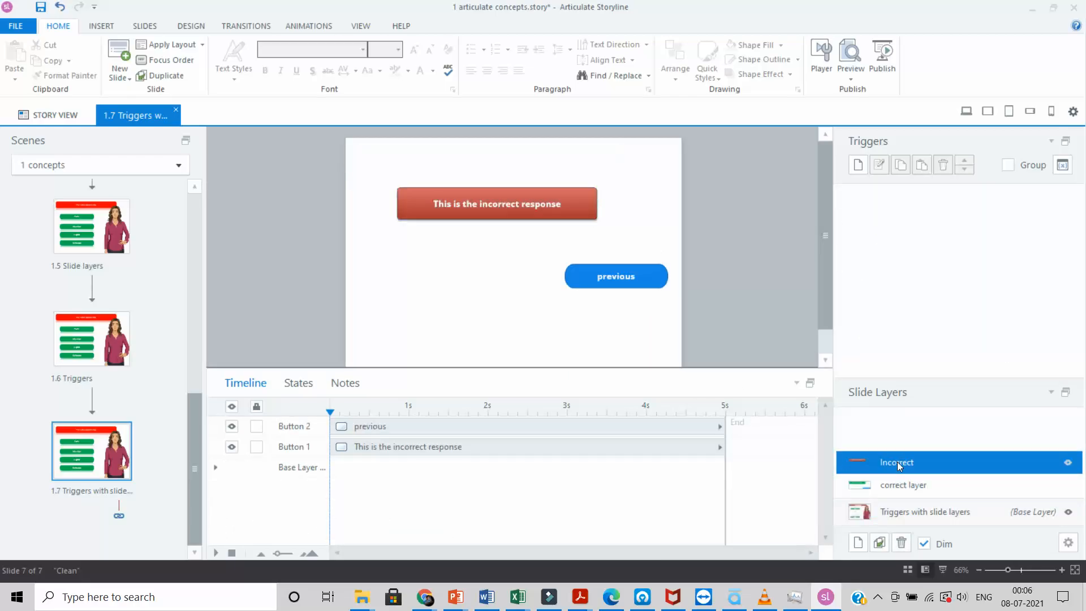
left_click(907, 484)
left_click(911, 516)
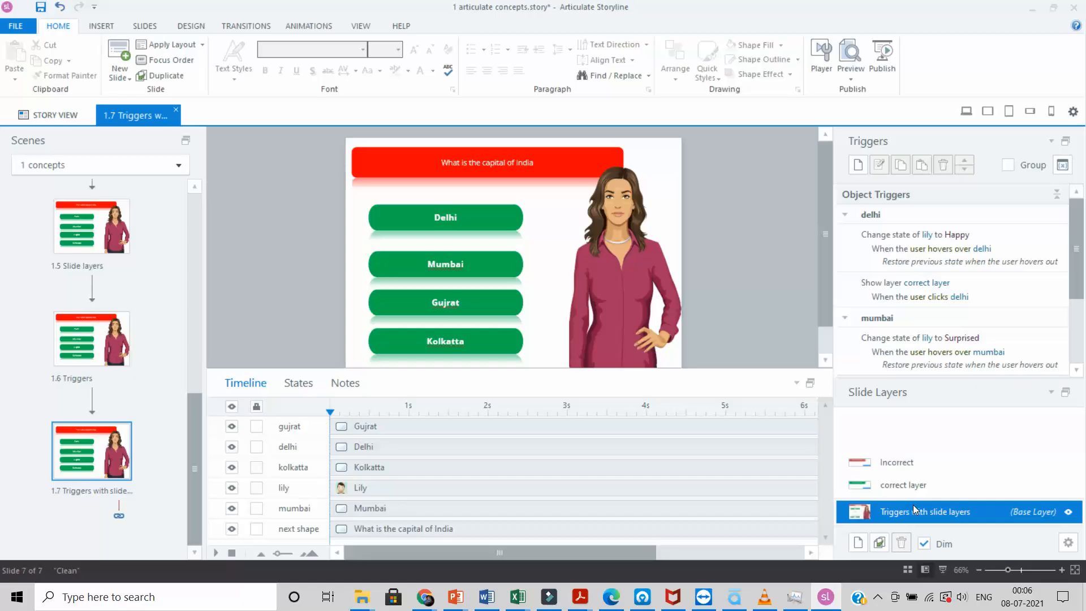
Change the question text in the red banner to "What is the 2 x 5"
left_click(526, 163)
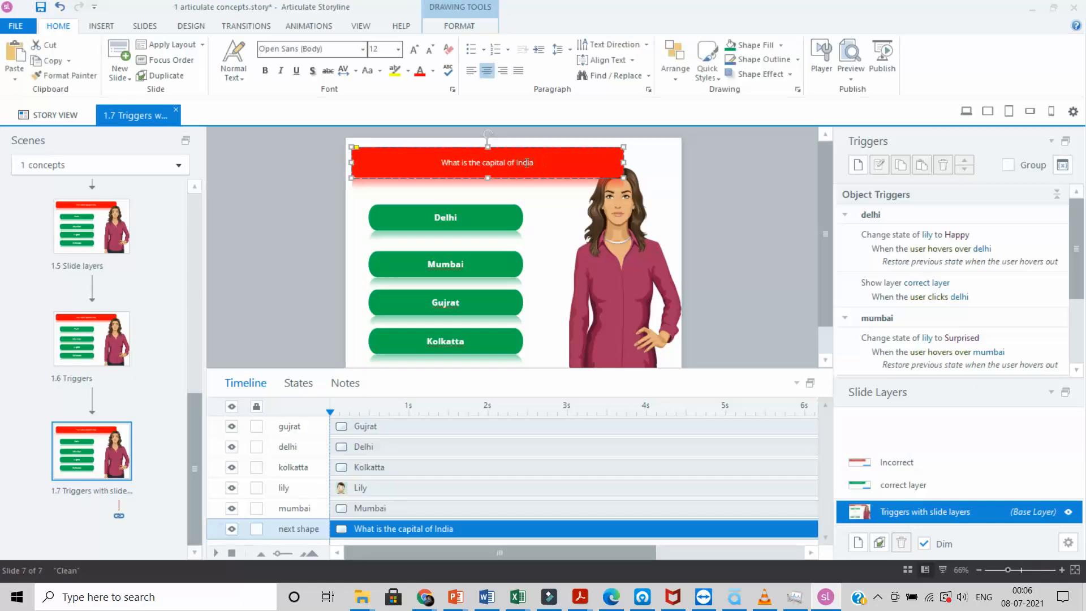
left_click(490, 169)
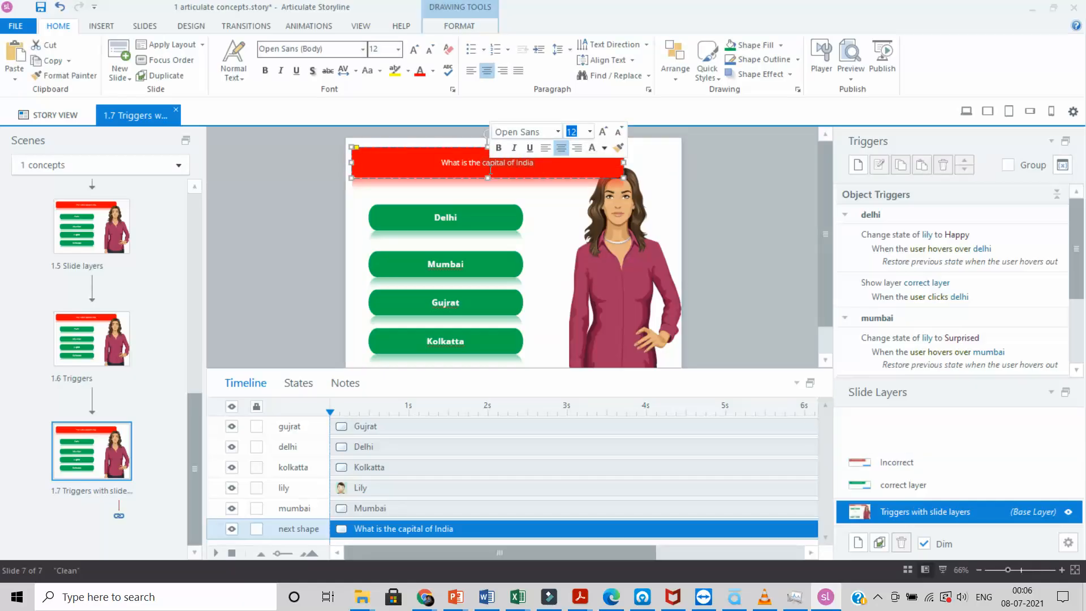
type("2x 5")
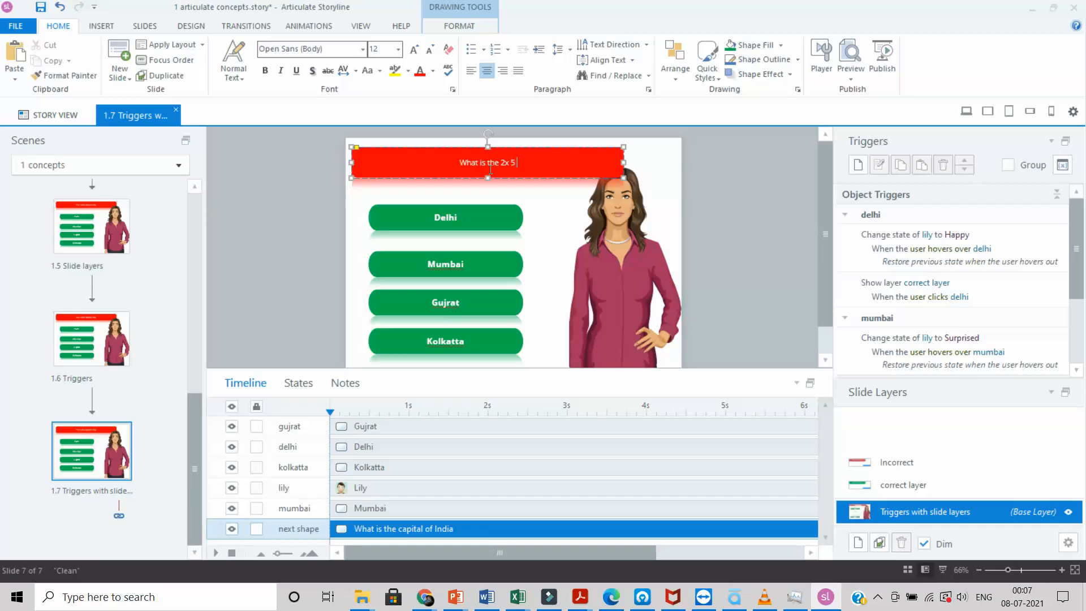
left_click(506, 163)
Replace the Mumbai button's text with 10 and the Delhi button's text with 7
left_click_drag(470, 265, 398, 255)
type("10")
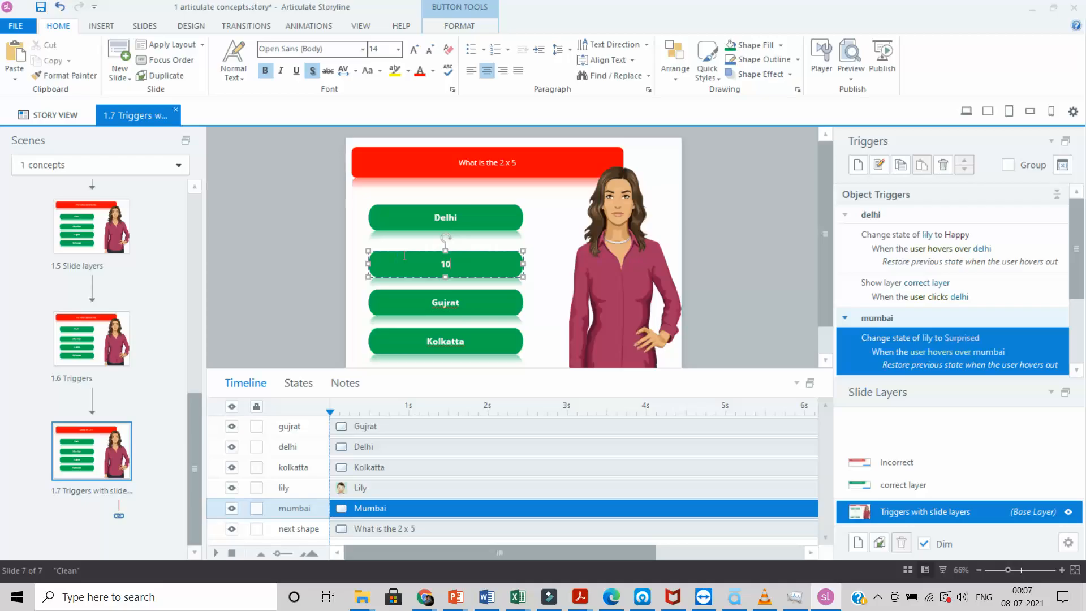
left_click(462, 221)
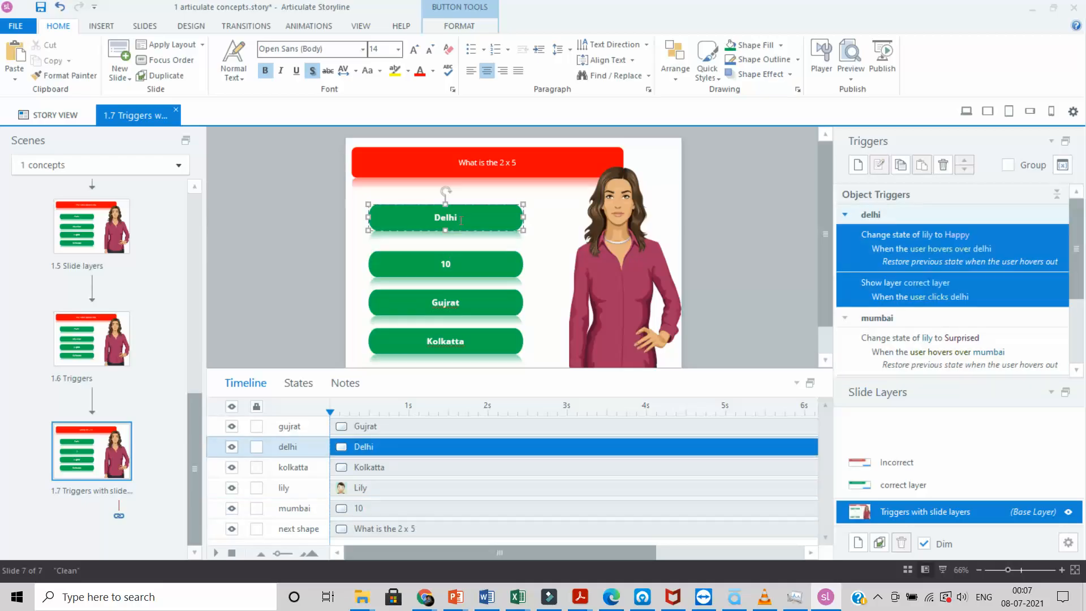
key("BackSpace")
key("BackSpace")
key("BackSpace")
key("BackSpace")
key("BackSpace")
Replace the Gujrat button's text with 8 and the Kolkatta button's text with 9
left_click(470, 300)
key("BackSpace")
key("BackSpace")
key("BackSpace")
key("BackSpace")
key("BackSpace")
key("BackSpace")
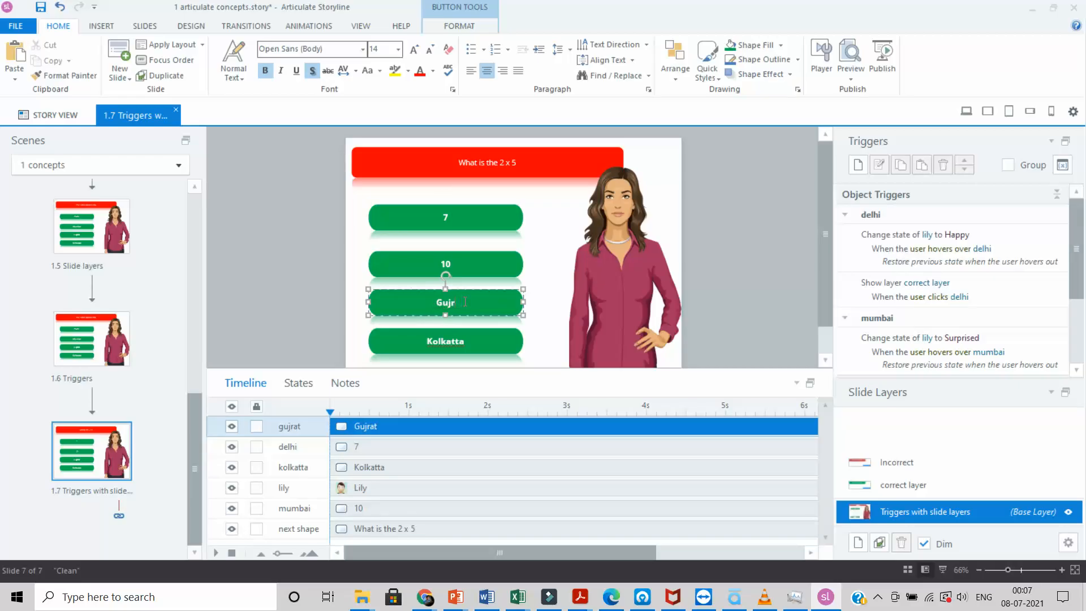
type("8")
left_click(444, 342)
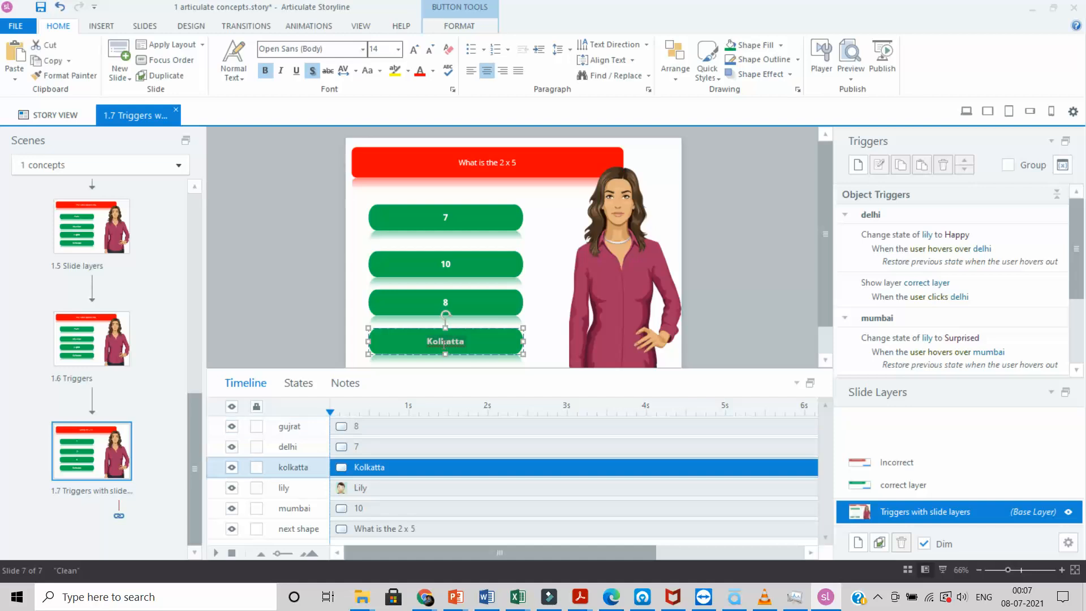
type("9")
left_click(549, 275)
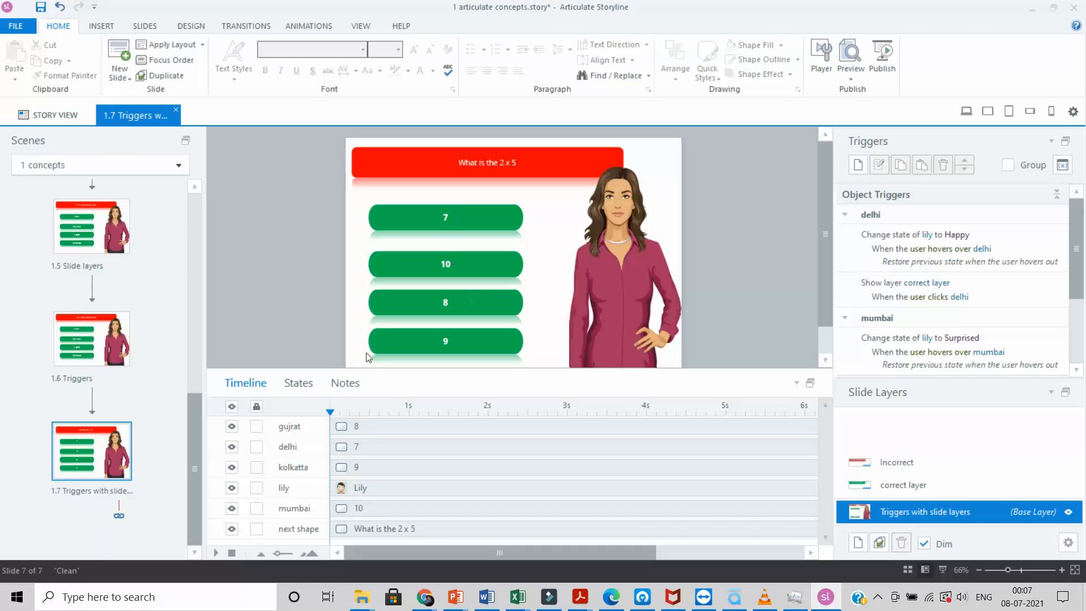
Rename the delhi object to 7 and the gujrat object to 8 in the timeline
double_click(306, 447)
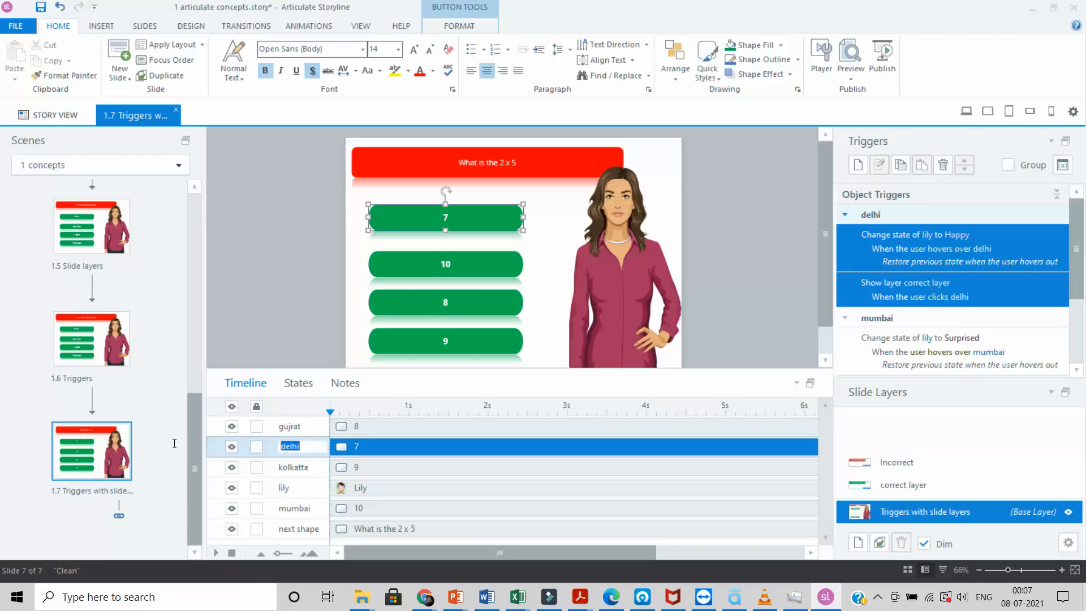
type("7")
double_click(300, 424)
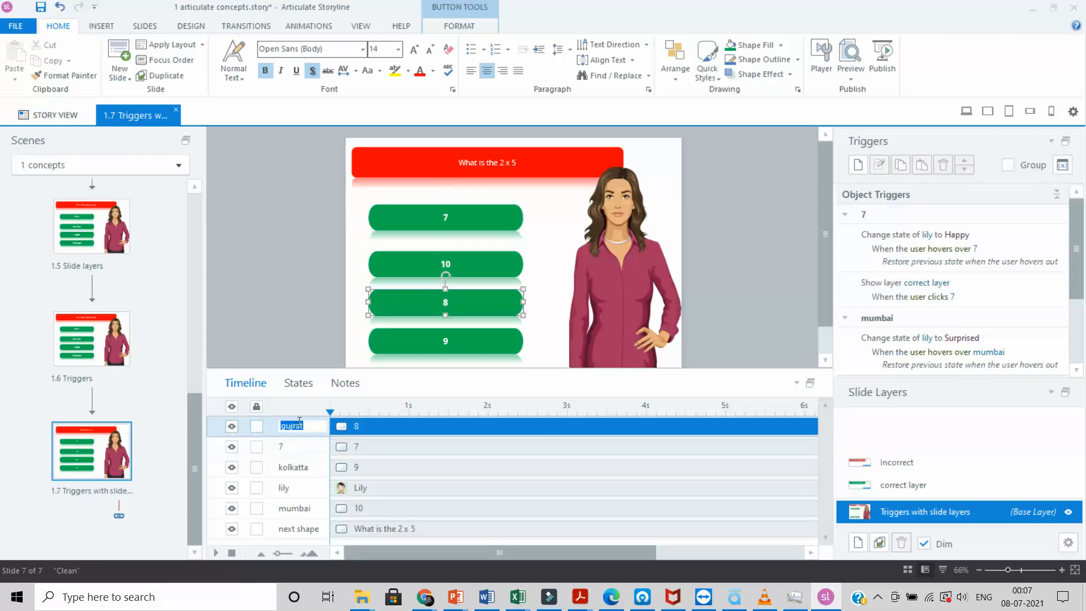
type("7")
key("BackSpace")
type("8")
Rename the kolkatta object to 9 and the mumbai object to 10 in the timeline
double_click(314, 469)
left_click_drag(314, 469, 250, 469)
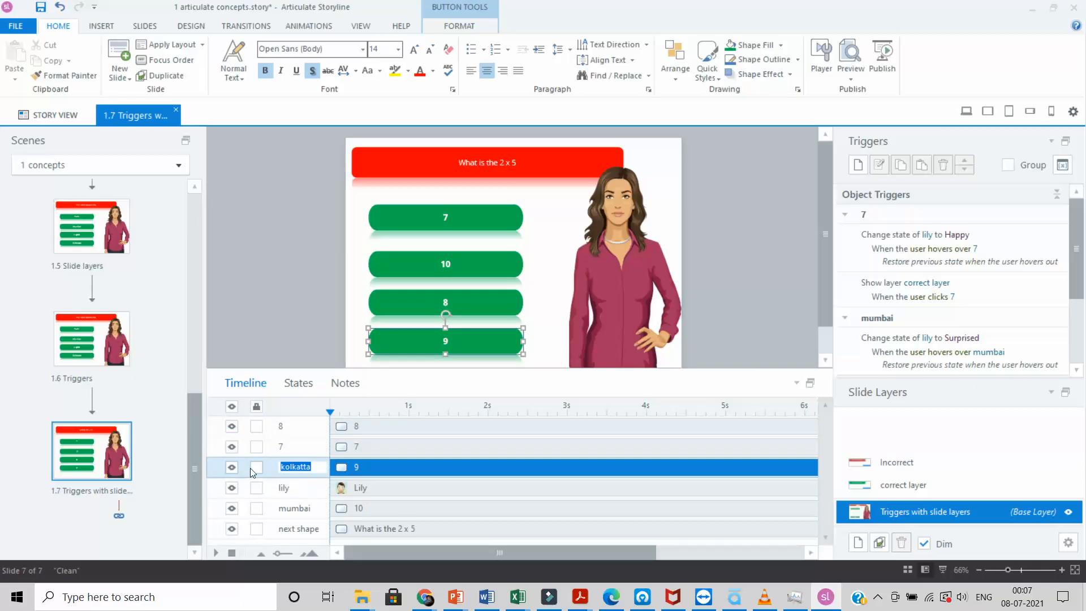
type("9")
double_click(305, 509)
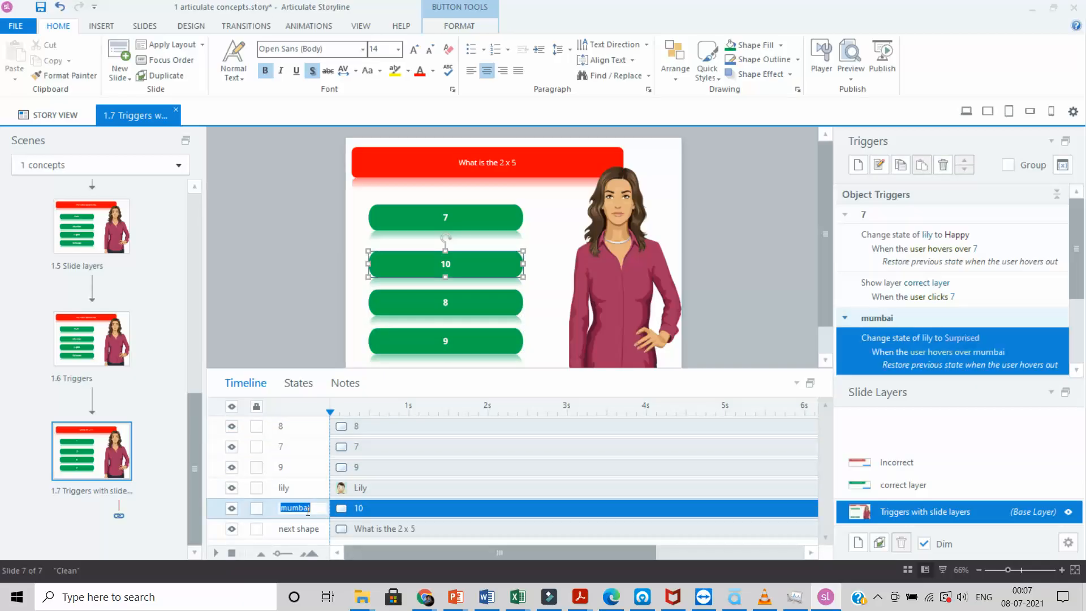
type("10")
key("Return")
left_click(752, 266)
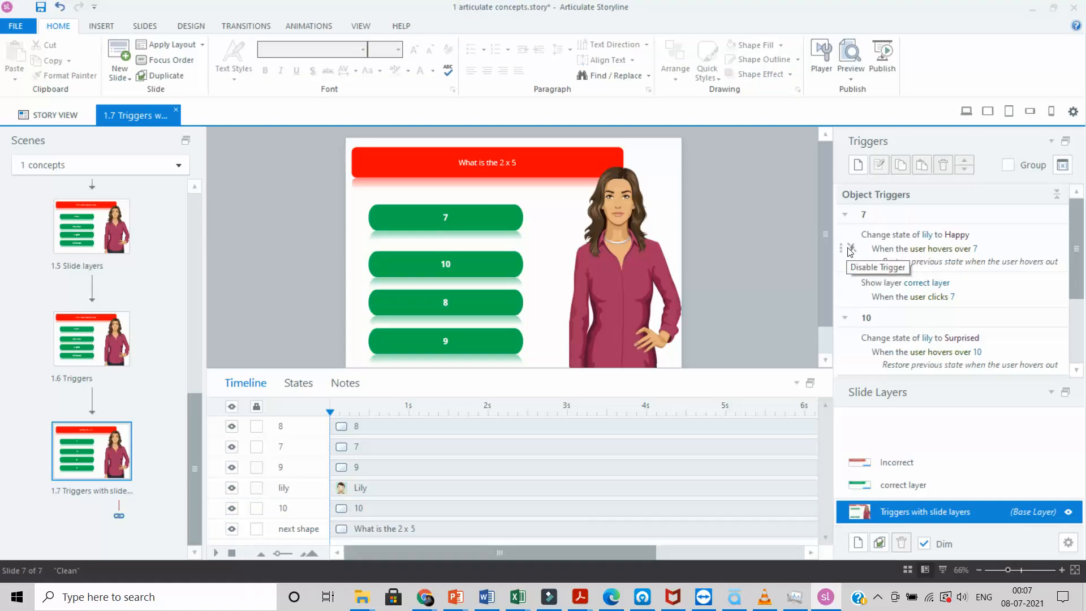
Delete the existing object triggers of the 7 and 10 answer buttons on the base layer
left_click(849, 248)
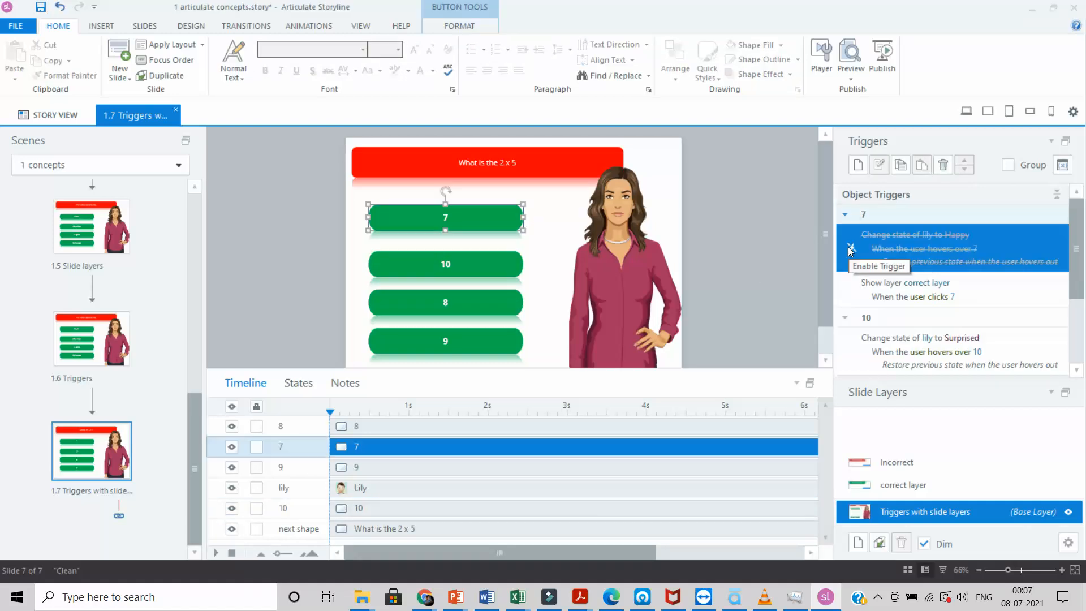
right_click(896, 251)
left_click(922, 304)
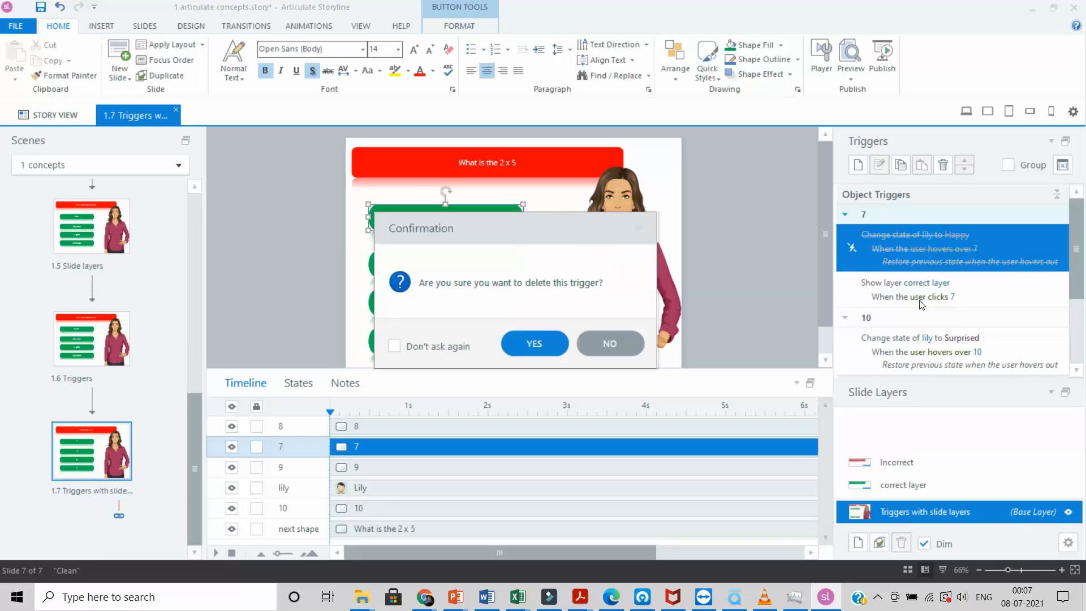
left_click(555, 343)
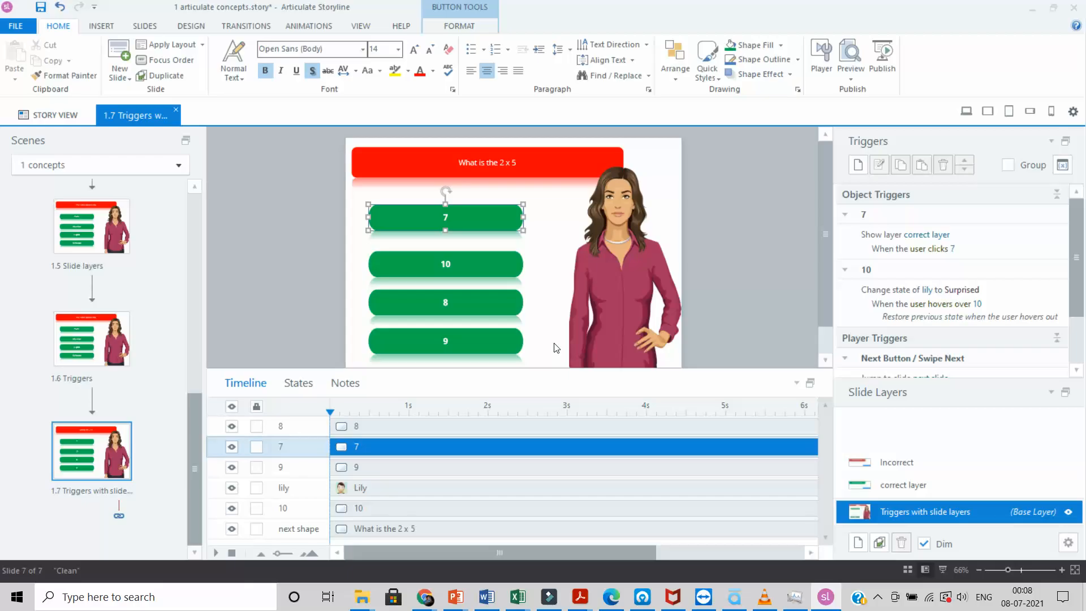
left_click(557, 347)
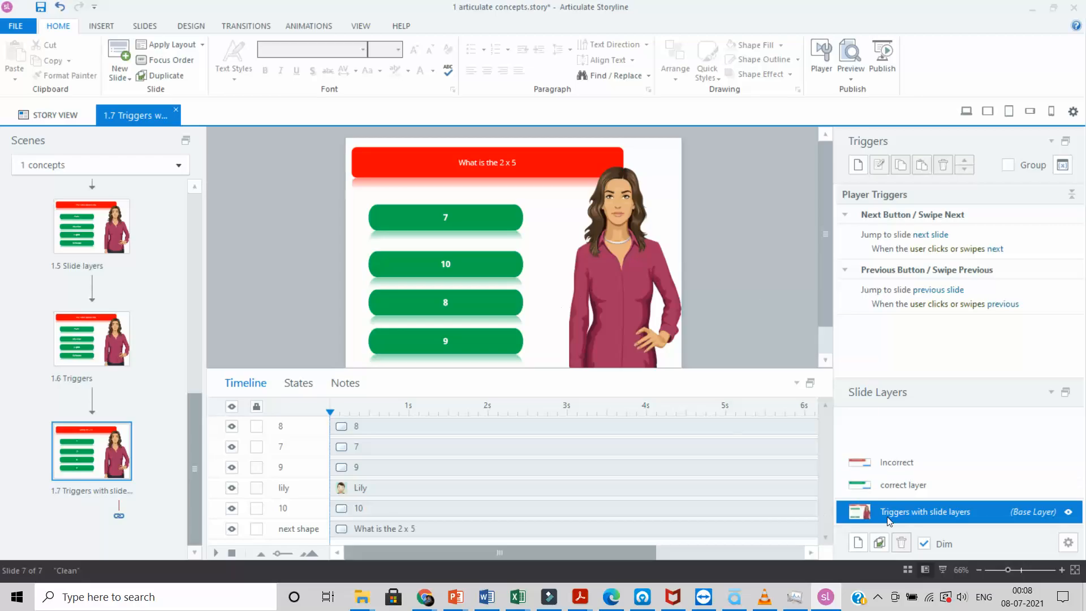
Check the correct and incorrect response layers once more before going back to the base layer
left_click(898, 486)
left_click(898, 468)
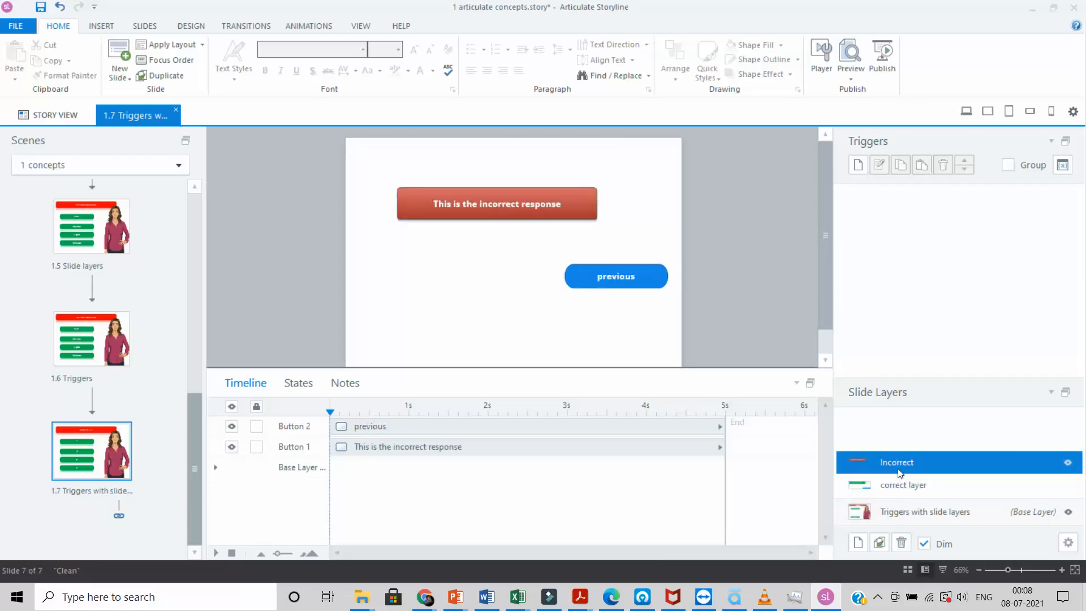
left_click(904, 512)
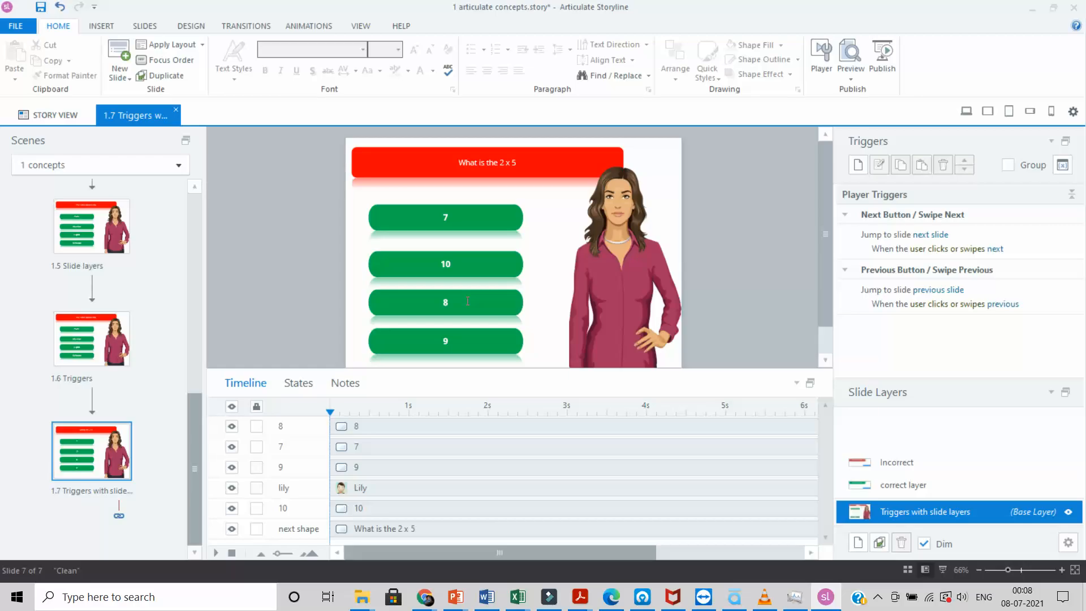
Add a trigger to the 10 button that shows the correct layer when the user clicks it
left_click(523, 269)
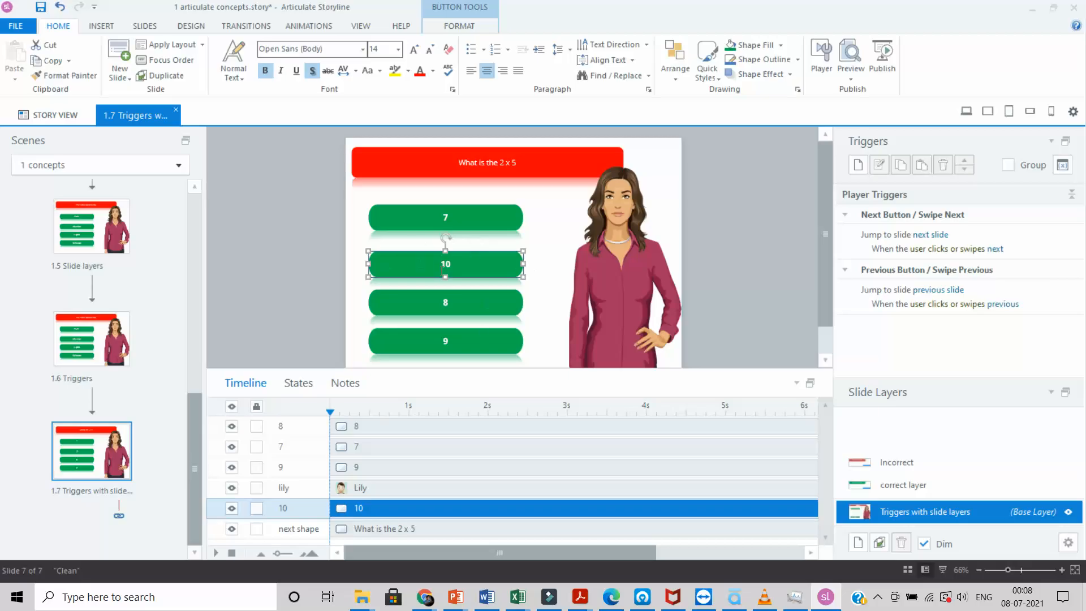
left_click(857, 164)
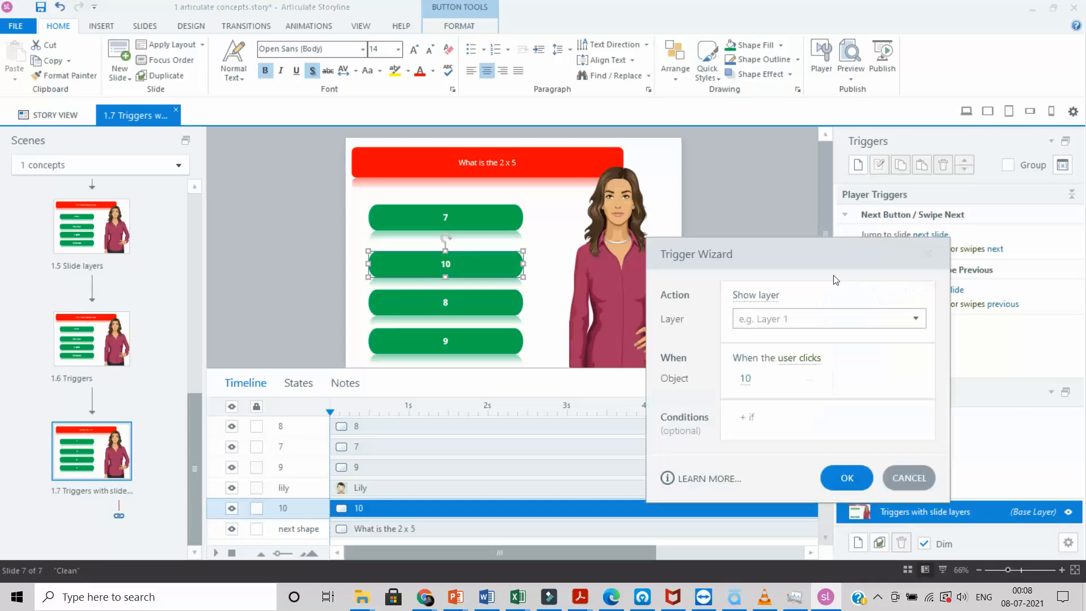
left_click(764, 296)
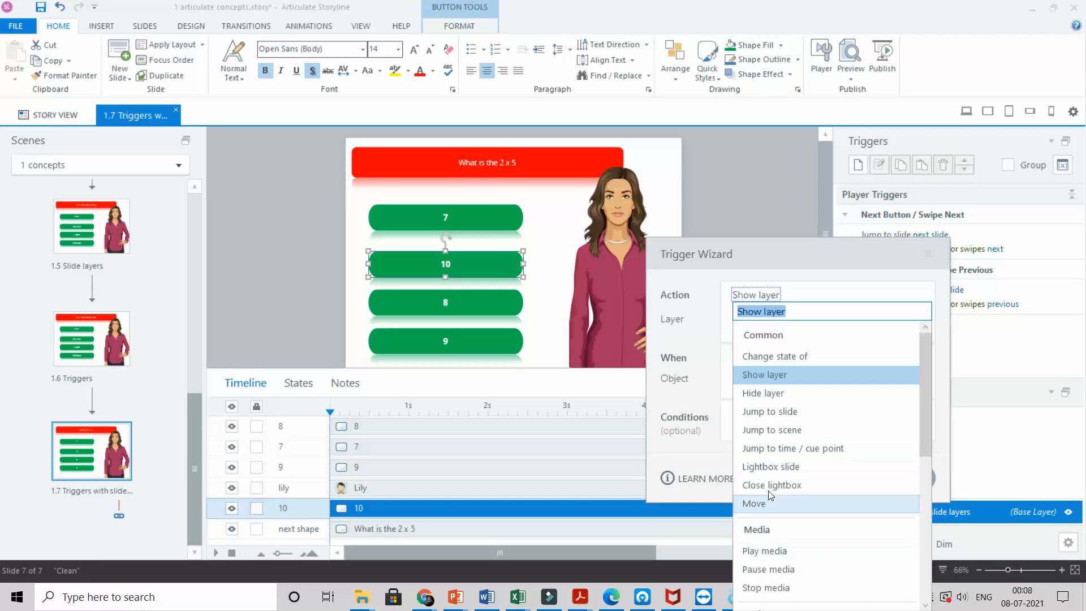
scroll(785, 465, "down", 2)
scroll(784, 465, "up", 2)
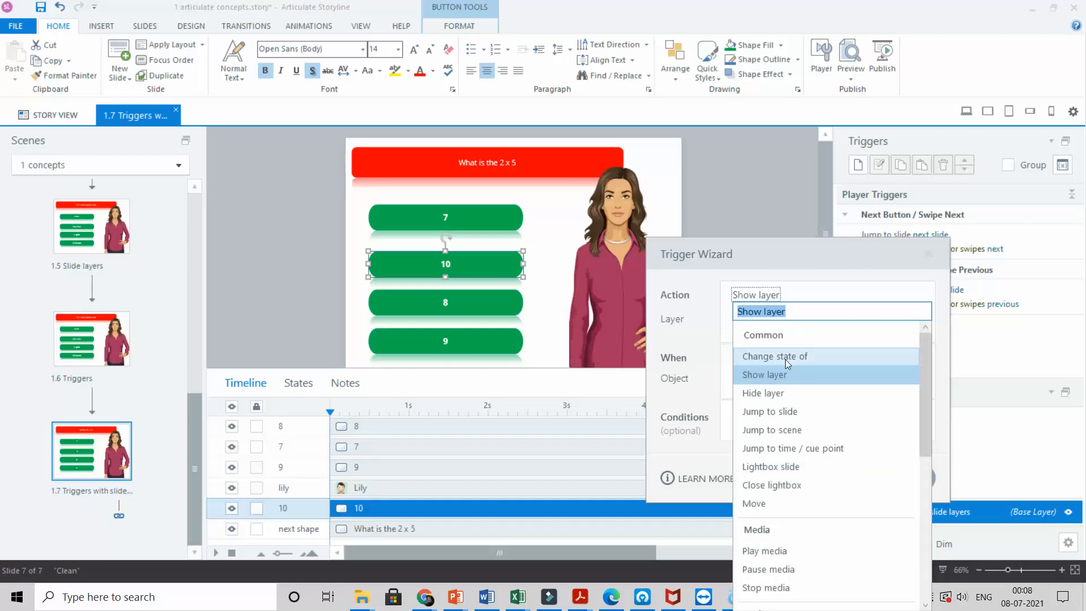
left_click(782, 379)
left_click(760, 317)
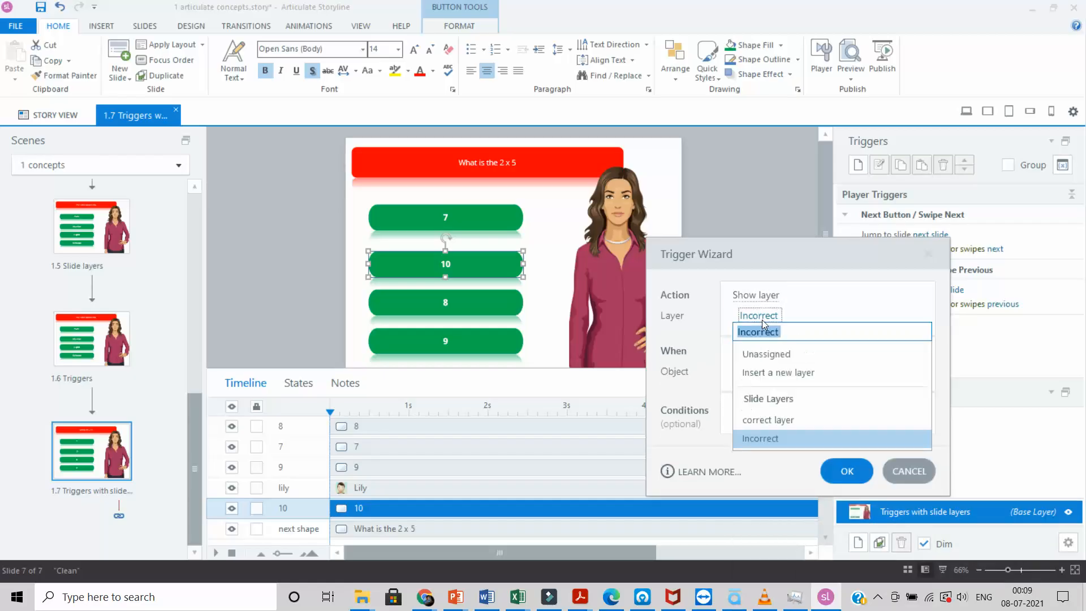
left_click(775, 419)
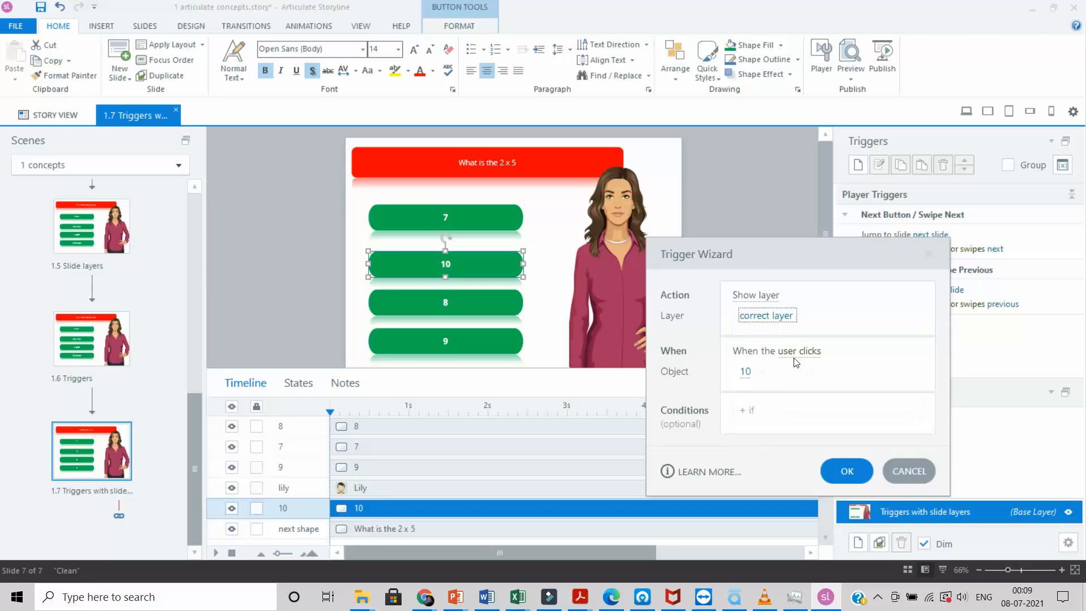
left_click(836, 469)
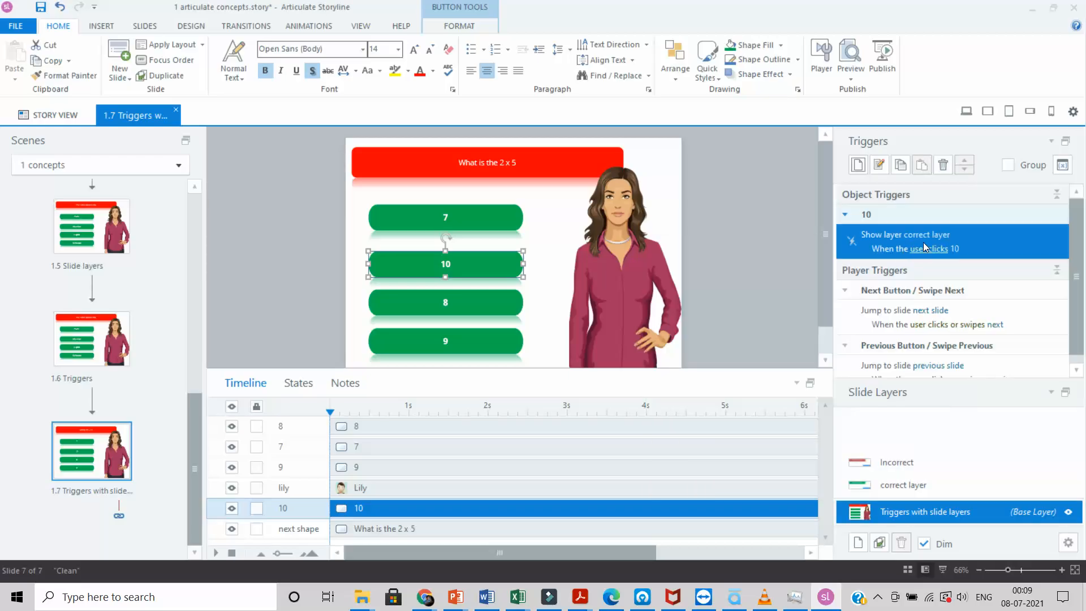
Examine the correct layer and its base layer objects in the timeline before returning to the base layer
left_click(914, 485)
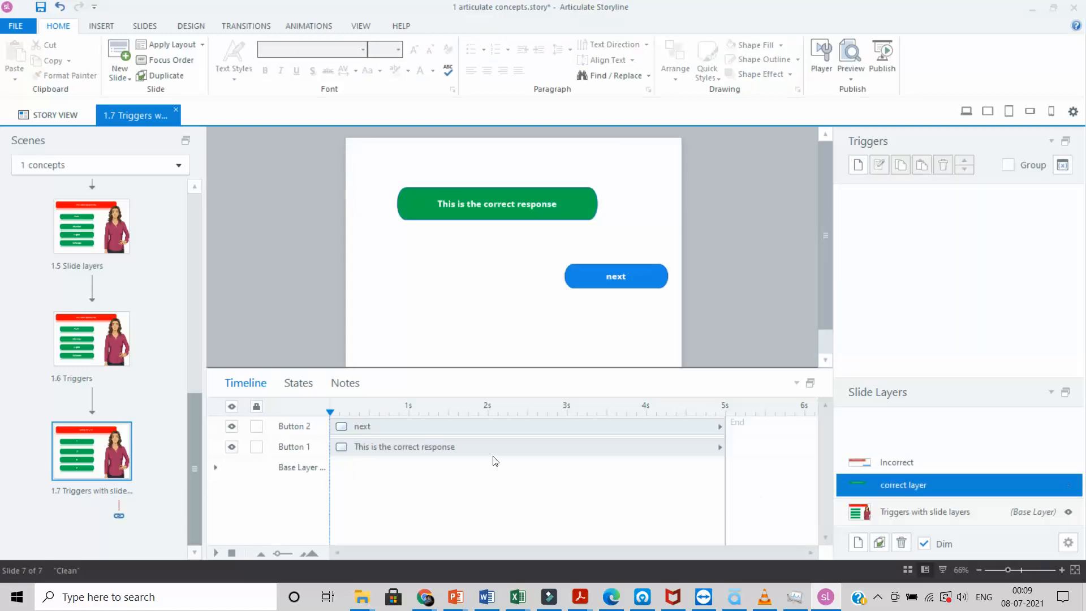
left_click(216, 467)
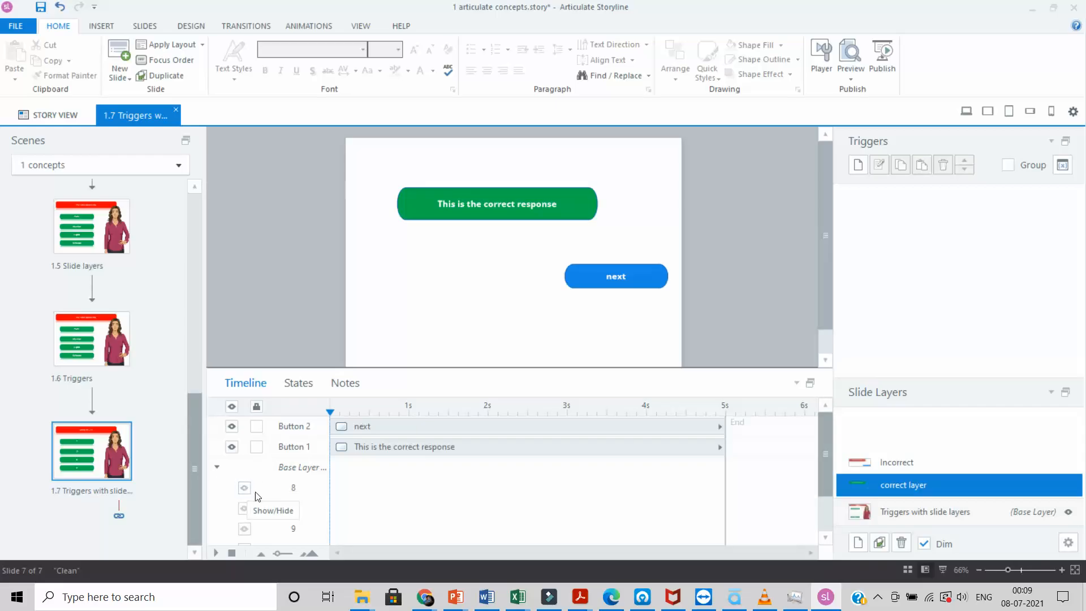
scroll(257, 498, "down", 2)
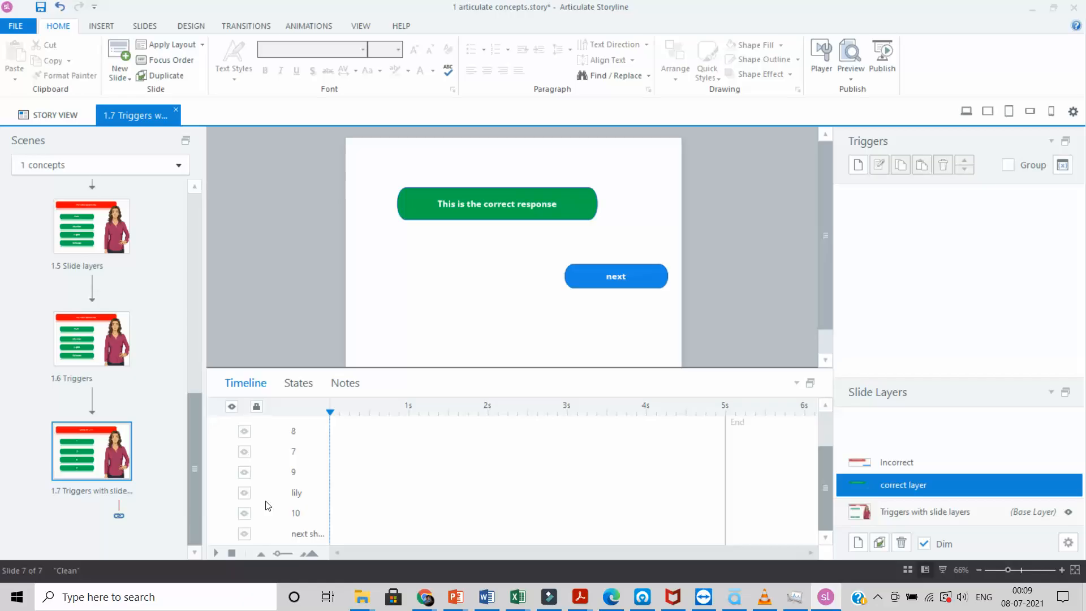
scroll(264, 505, "up", 2)
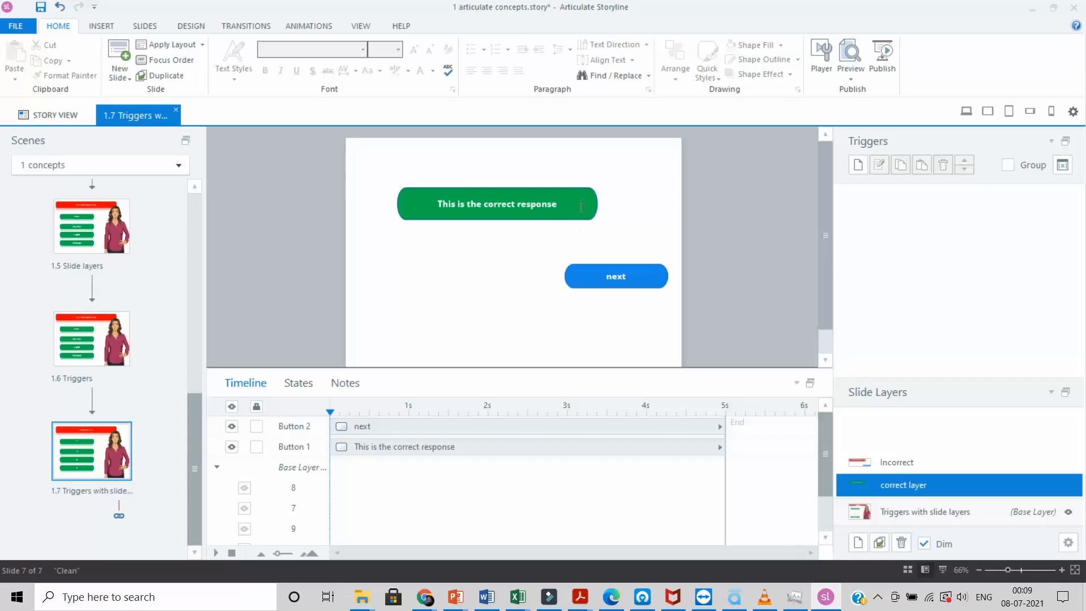
left_click(914, 504)
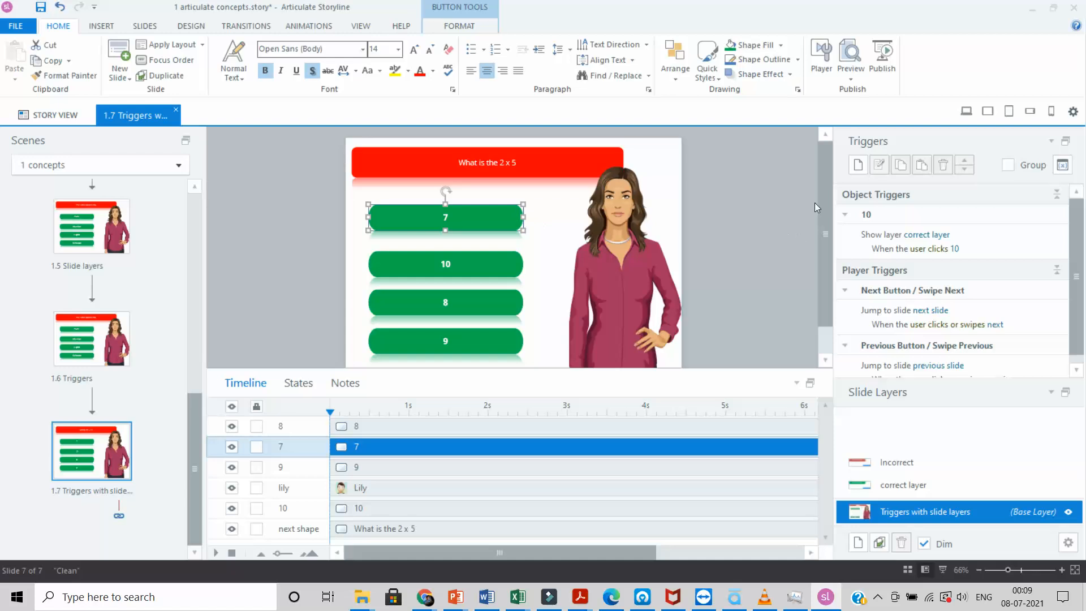
Add a trigger to the 7 button that shows the Incorrect layer when the user clicks it
left_click(858, 167)
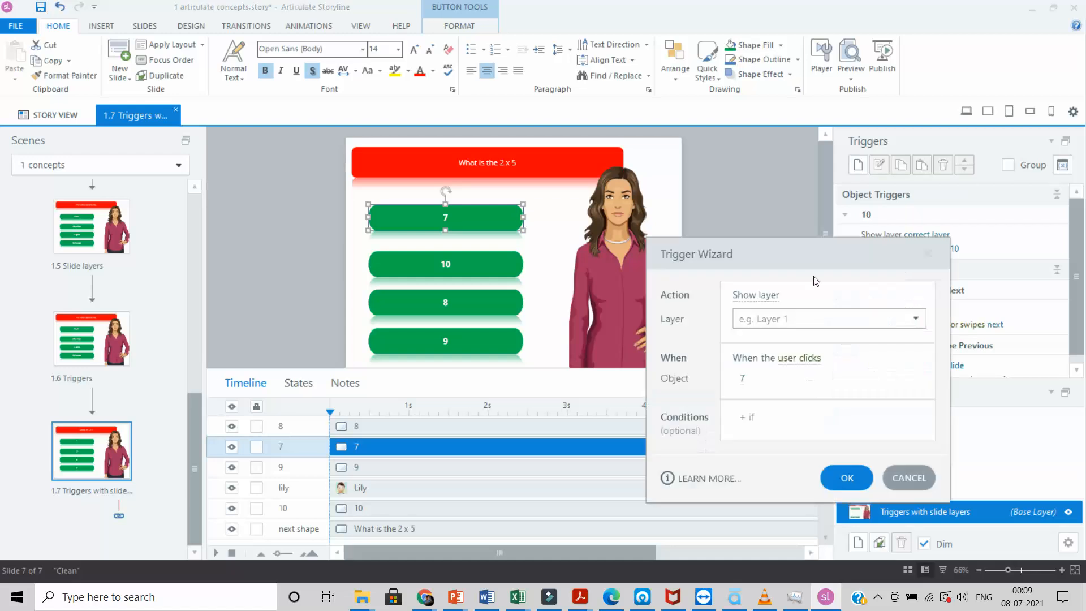
left_click(910, 319)
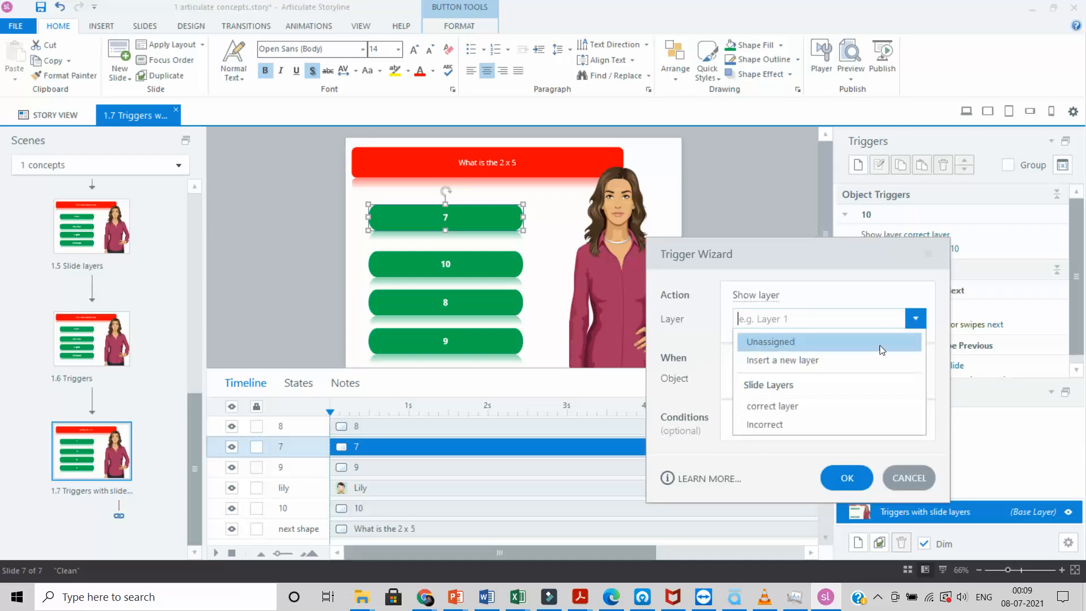
left_click(813, 431)
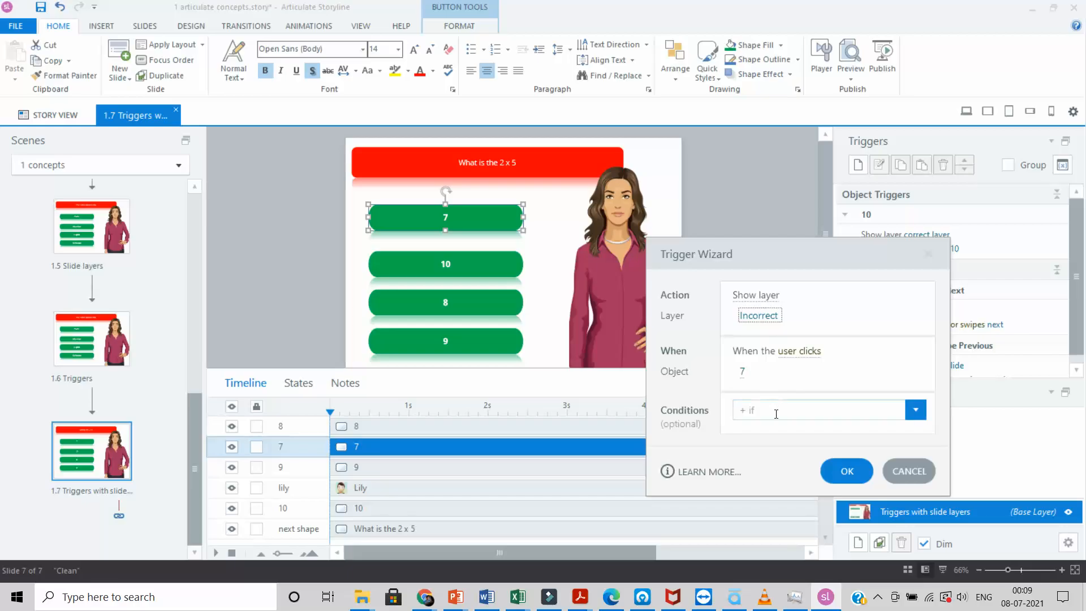
left_click(847, 469)
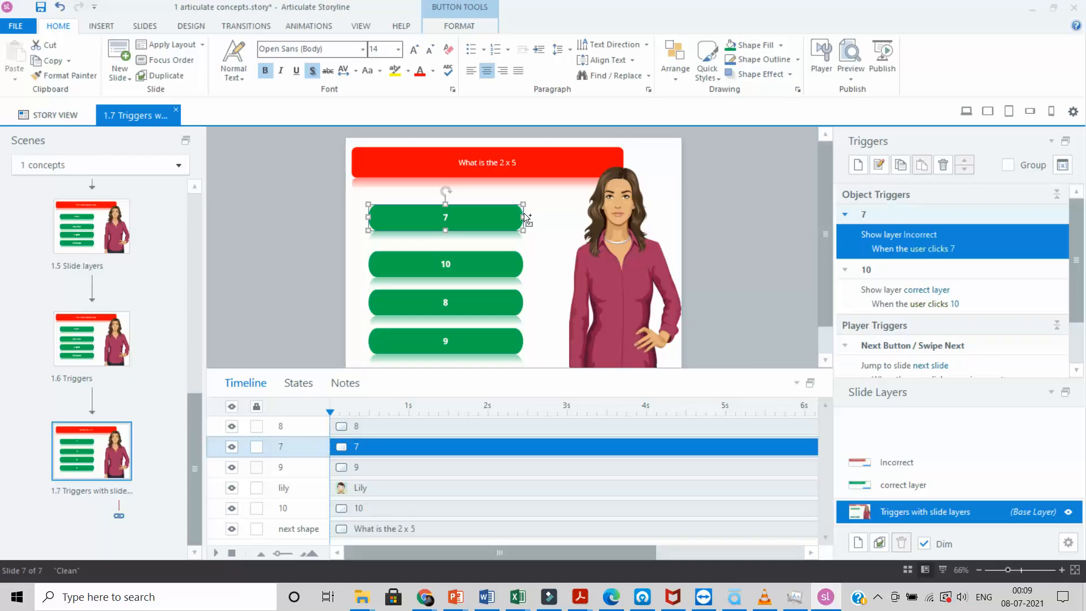
Add a trigger to the 8 button that shows the Incorrect layer when the user clicks it
left_click(521, 303)
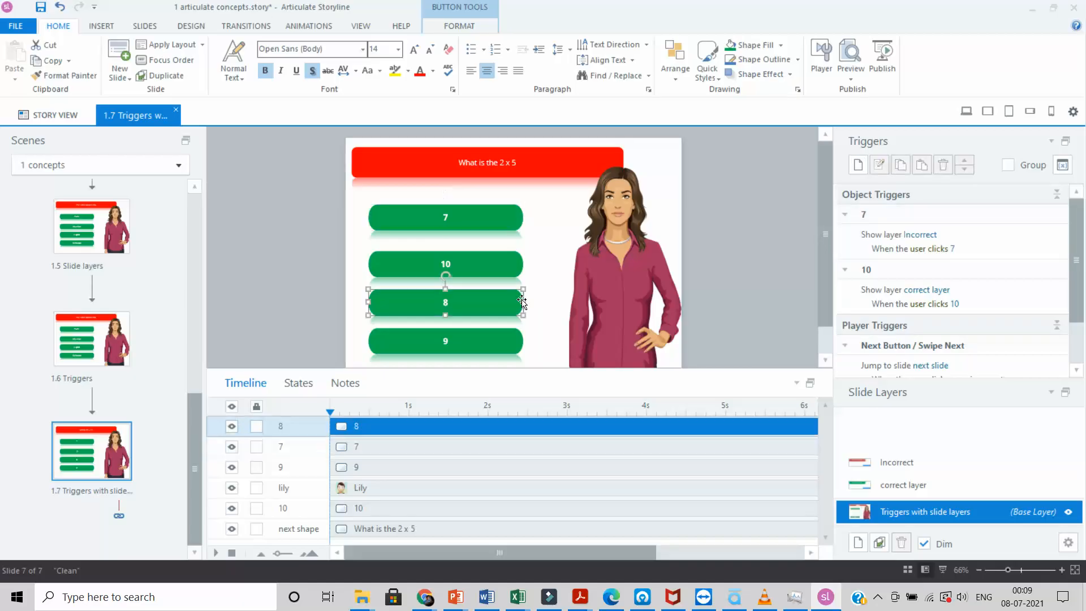
left_click(858, 165)
left_click(816, 326)
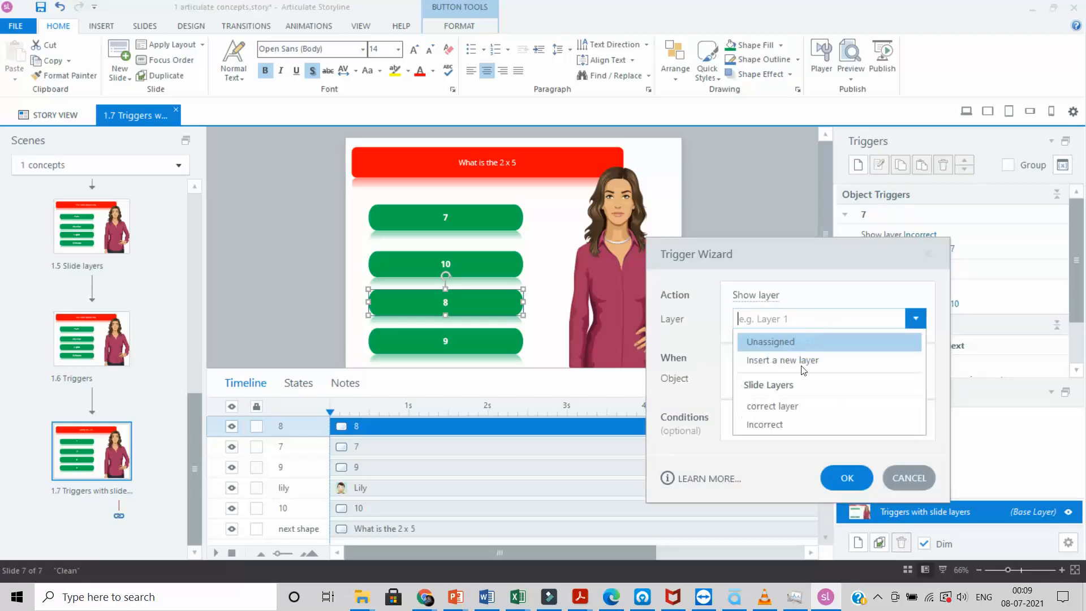
left_click(785, 422)
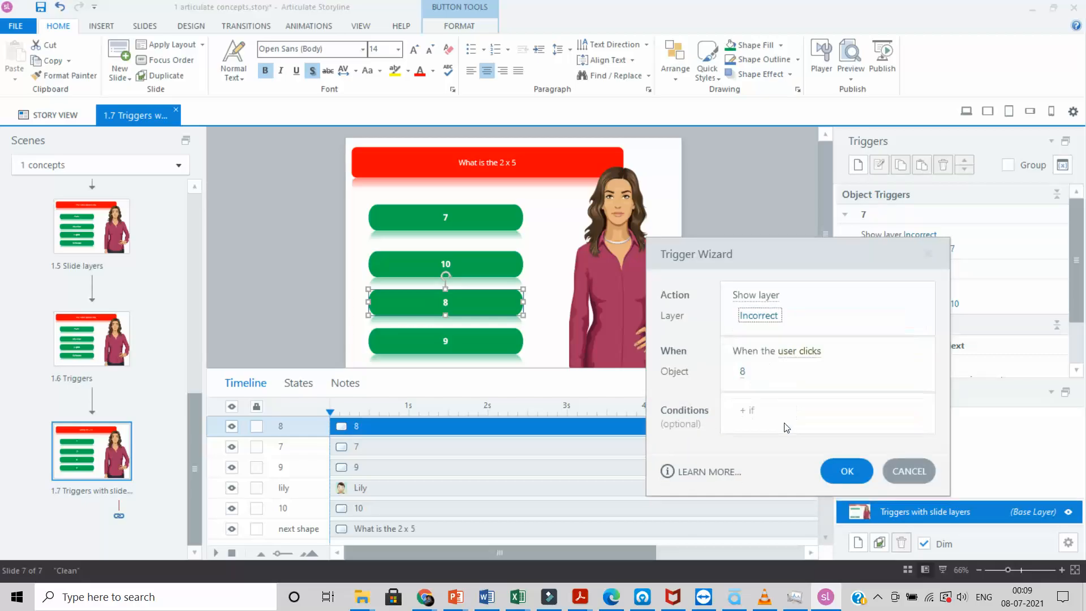
left_click(841, 470)
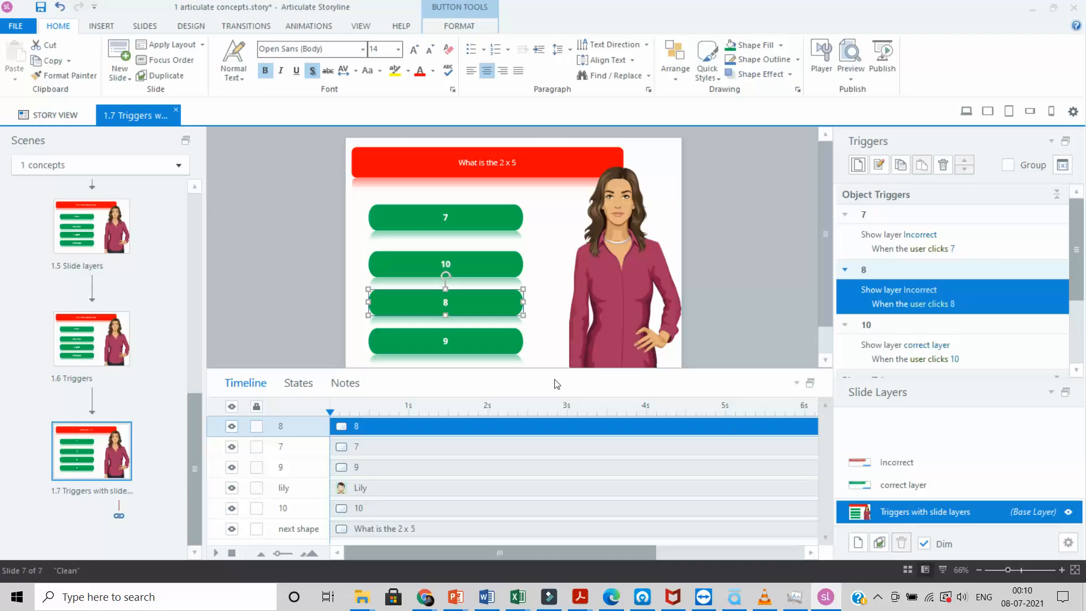
Add a trigger to the 9 button that shows the Incorrect layer when the user clicks it, and save the project
left_click(516, 335)
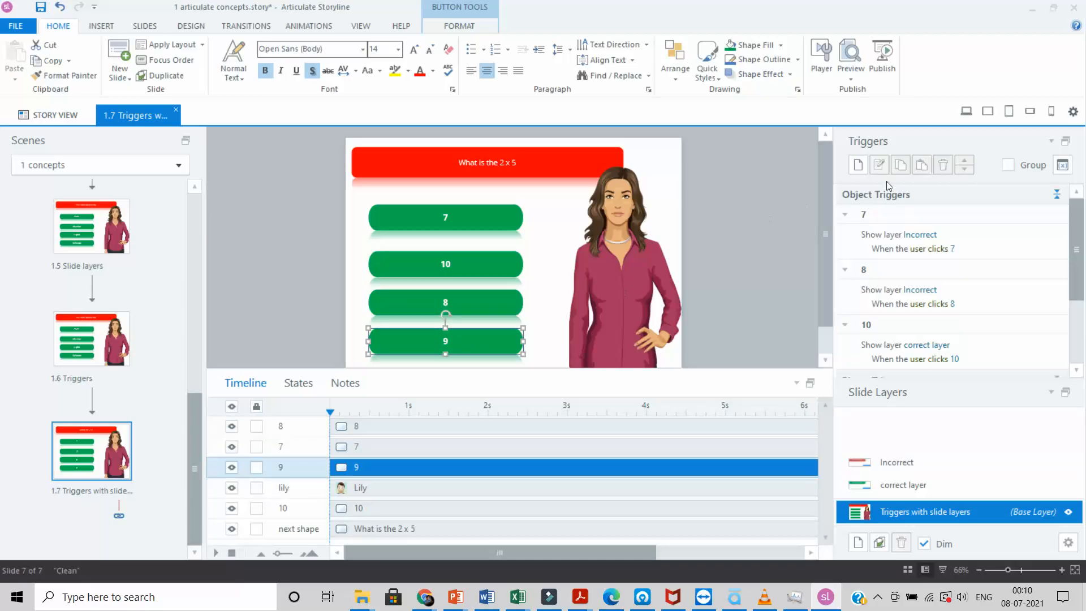
left_click(859, 164)
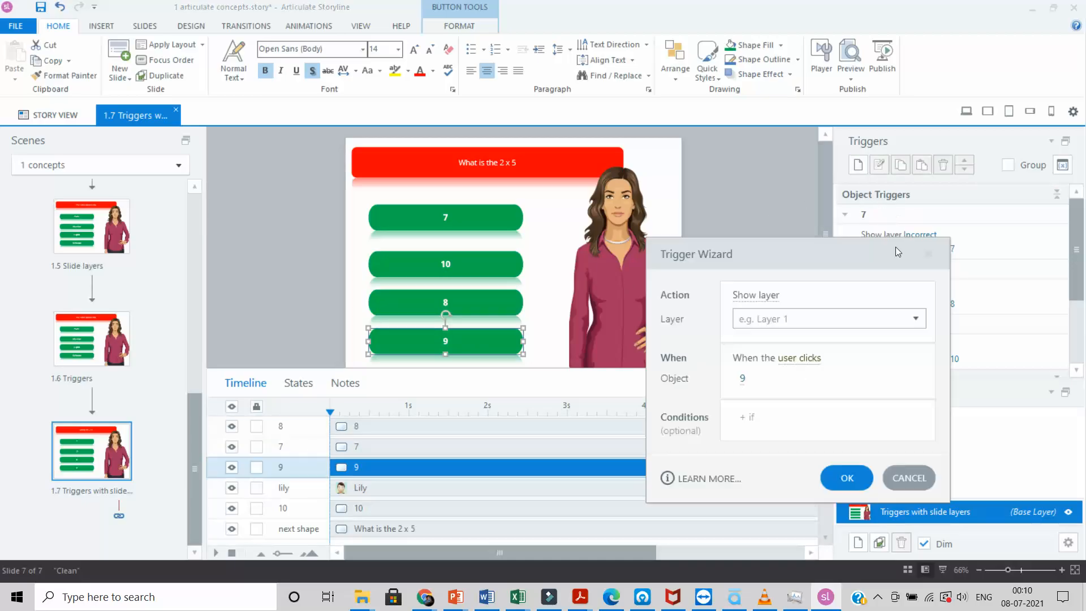
left_click(802, 319)
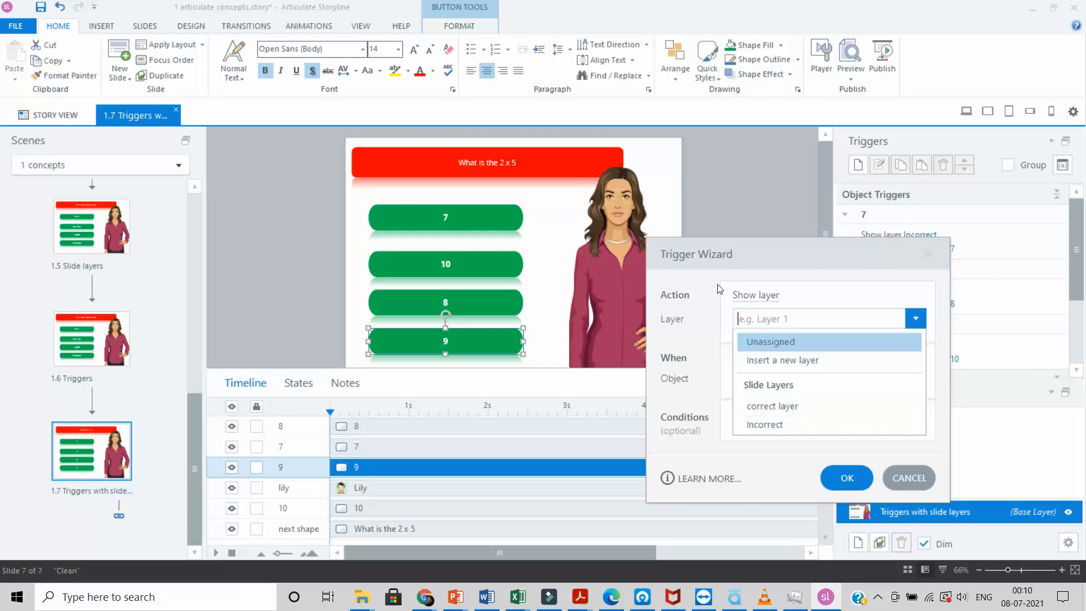
left_click(772, 424)
left_click(851, 471)
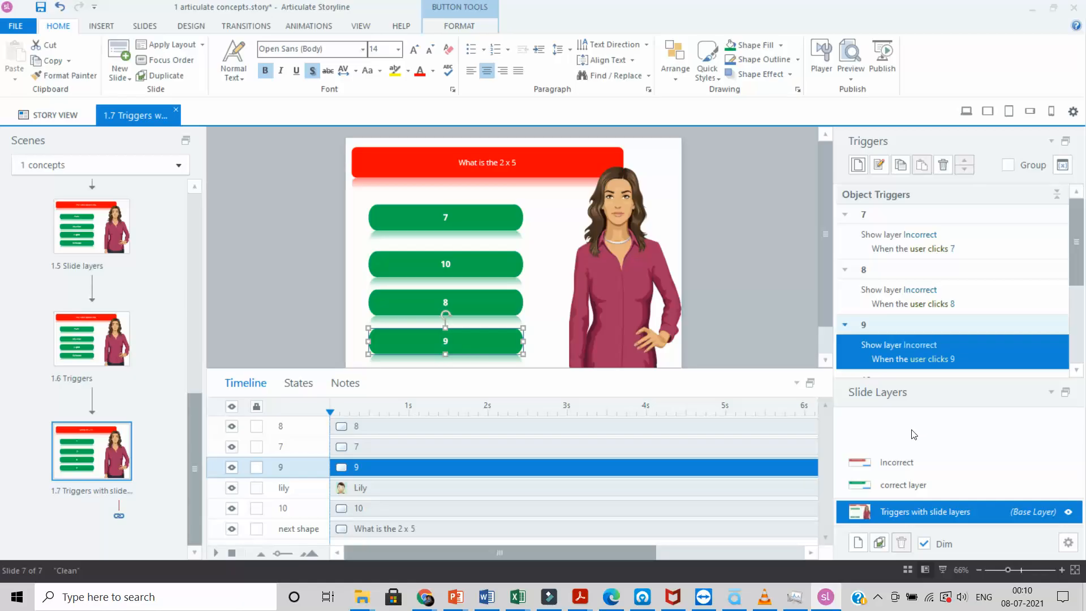
key("ctrl+s")
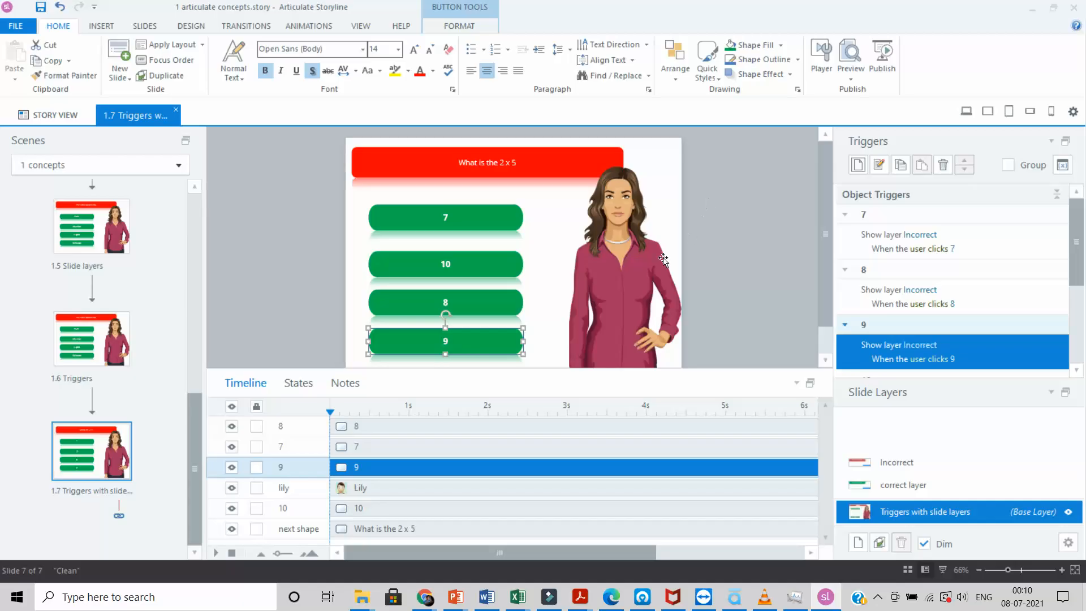
Preview the slide, test the 7 answer button, and close the preview
left_click(701, 244)
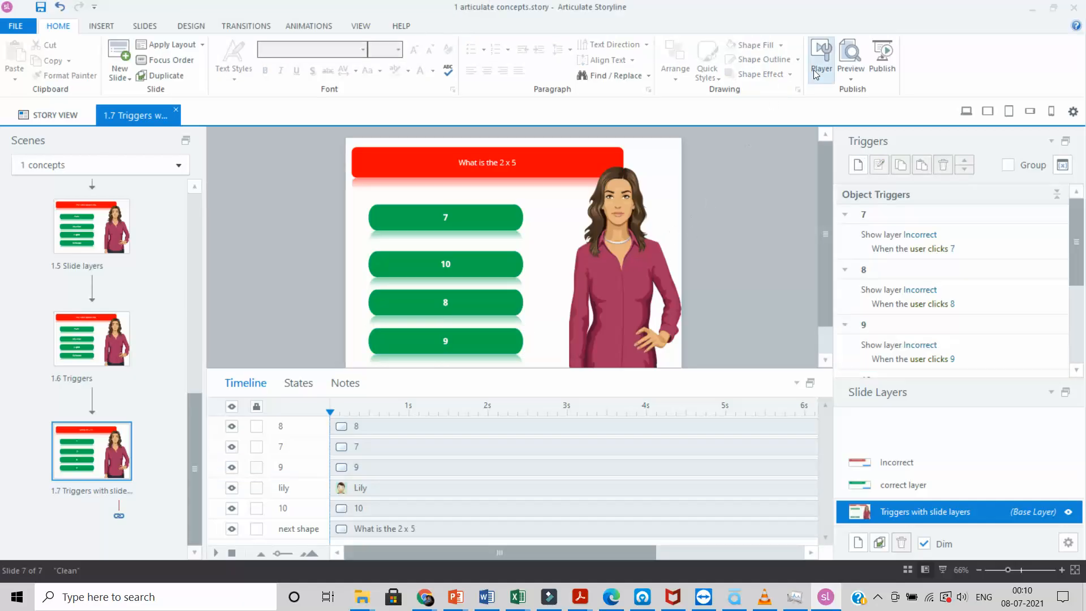
left_click(851, 72)
left_click(875, 95)
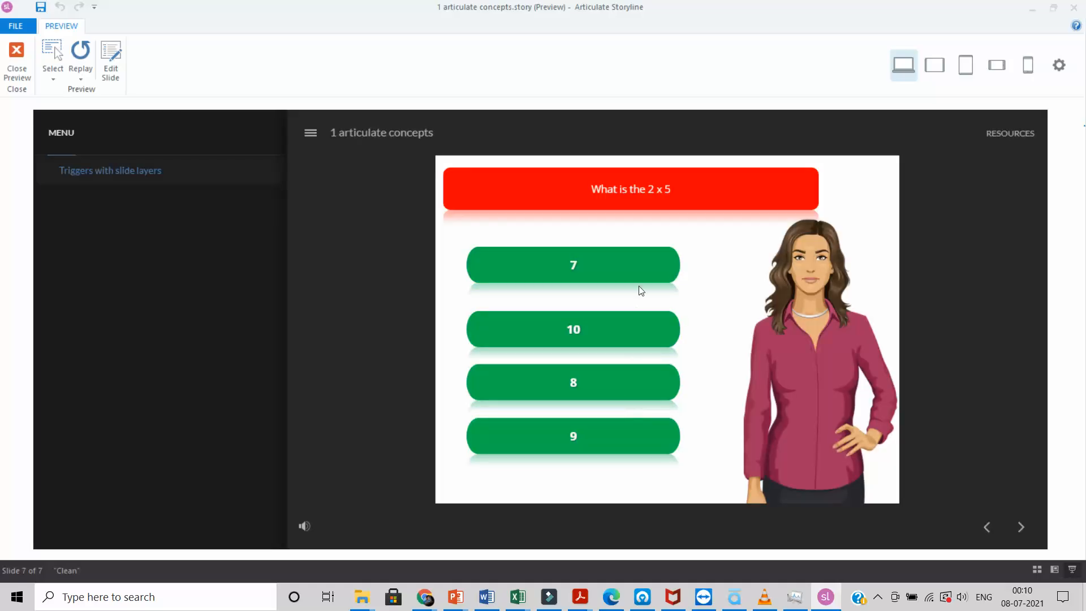
left_click(662, 256)
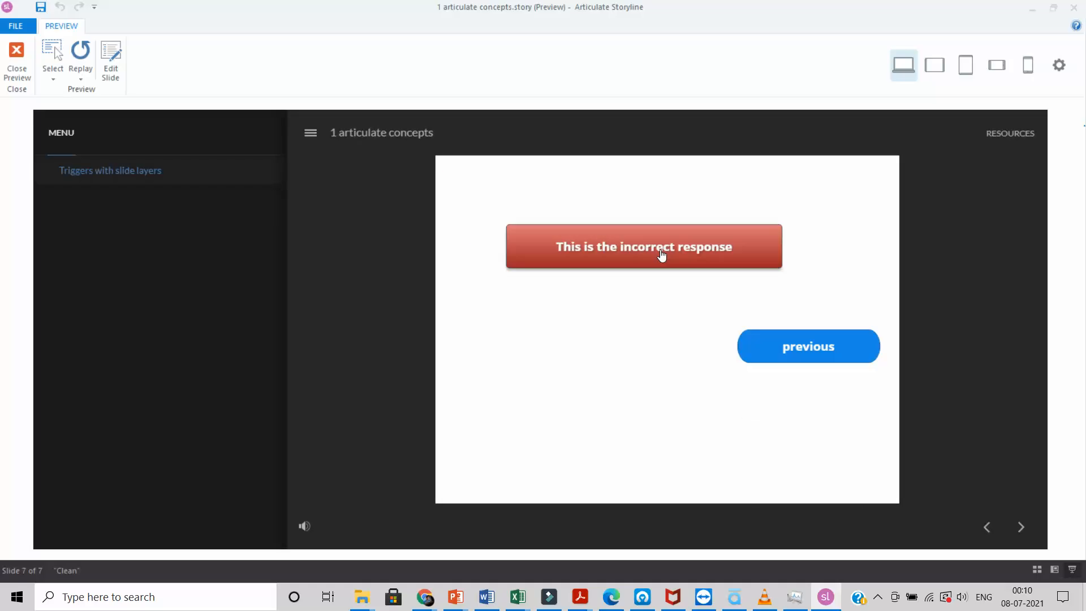
left_click(17, 61)
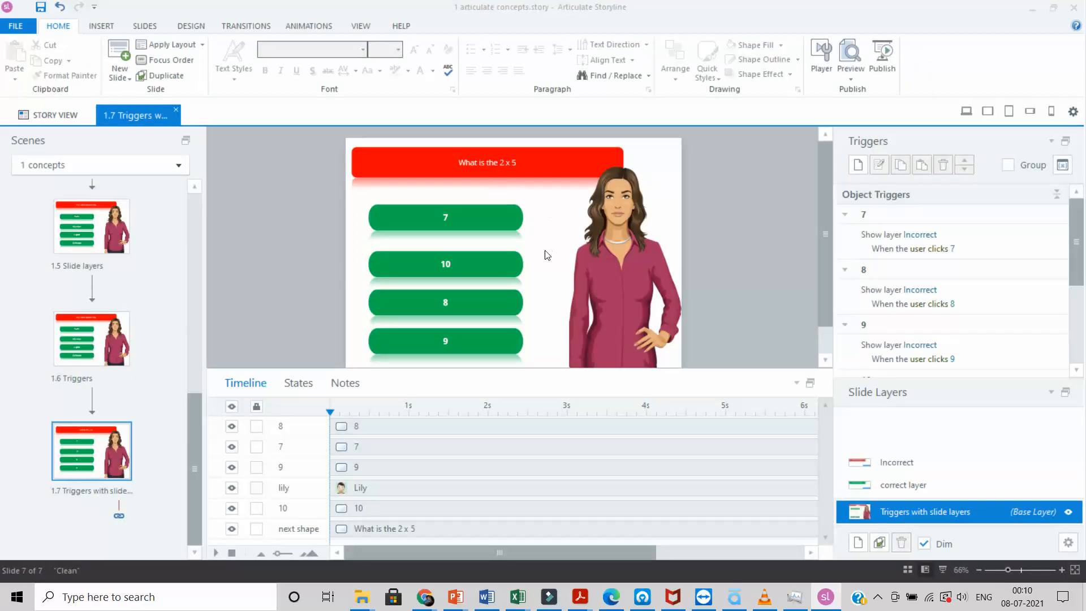
Preview the slide again, test the 10 answer button including its hover look, and close the preview
left_click(501, 265)
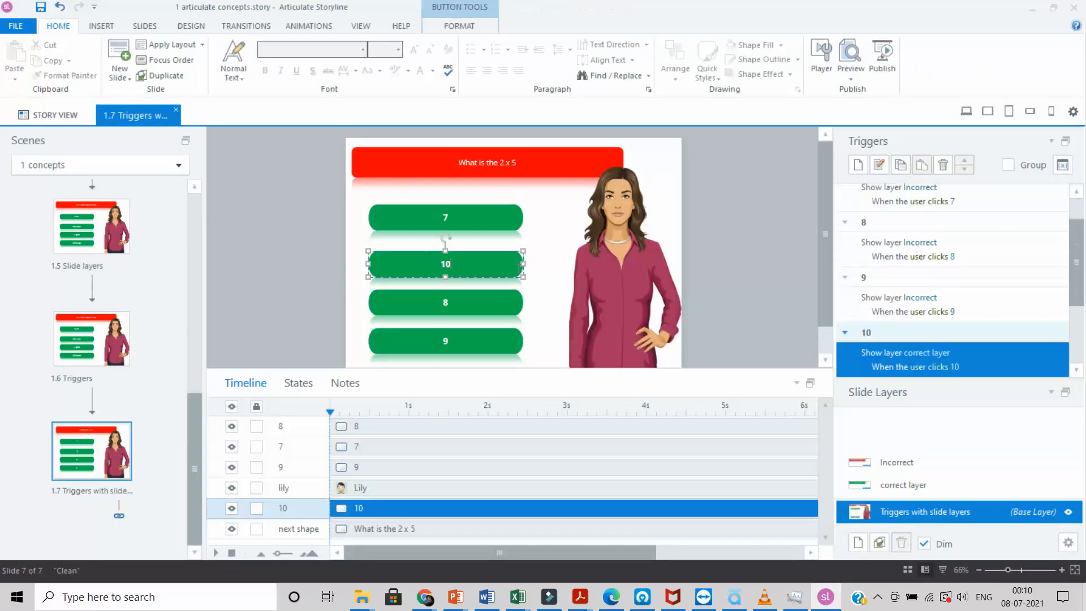
left_click(540, 257)
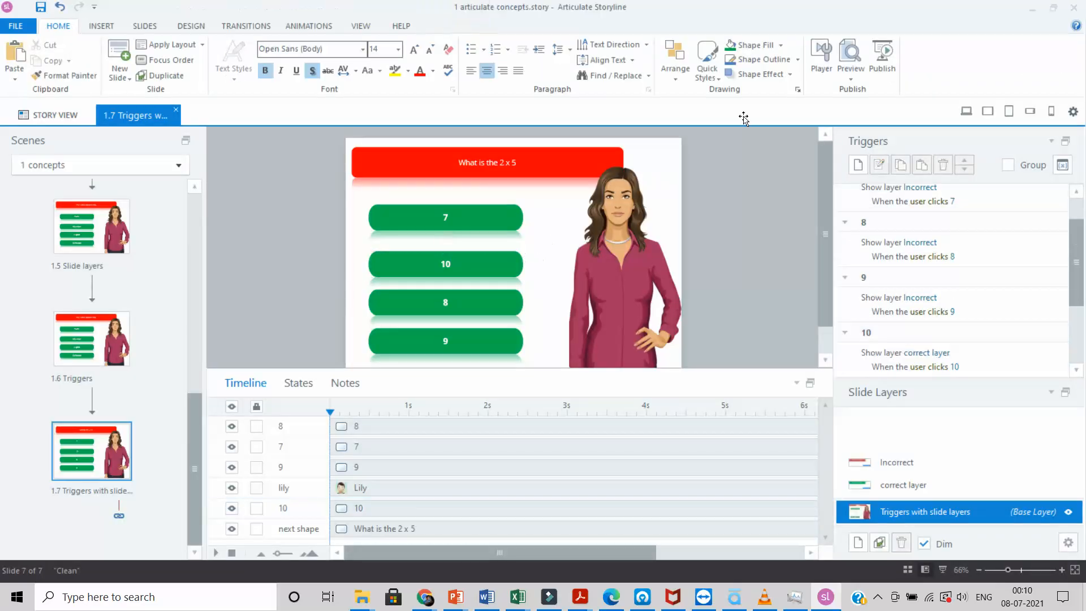
left_click(851, 79)
left_click(899, 93)
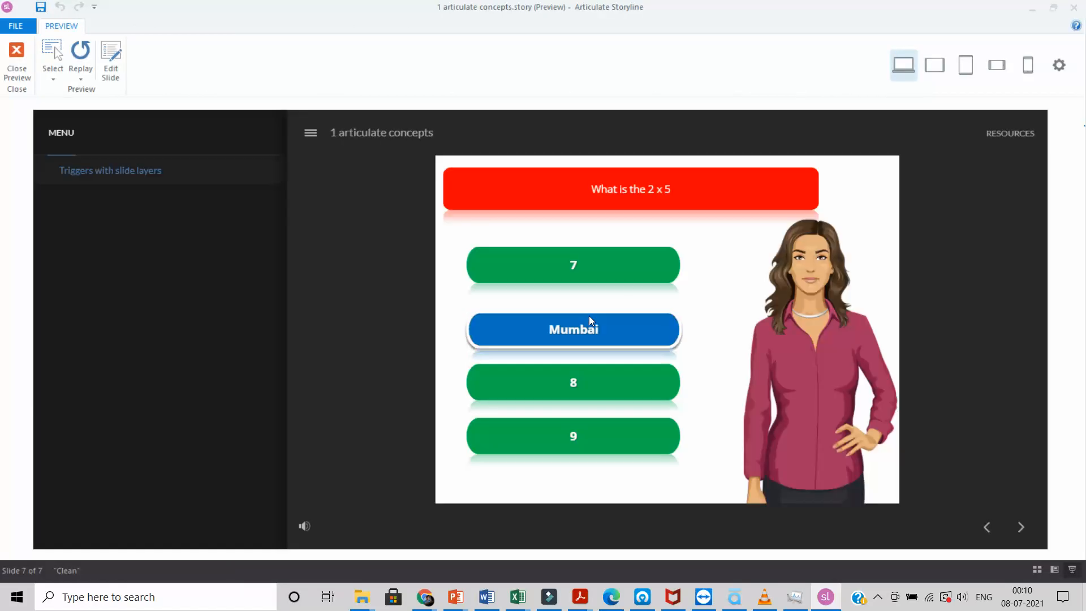
left_click(589, 319)
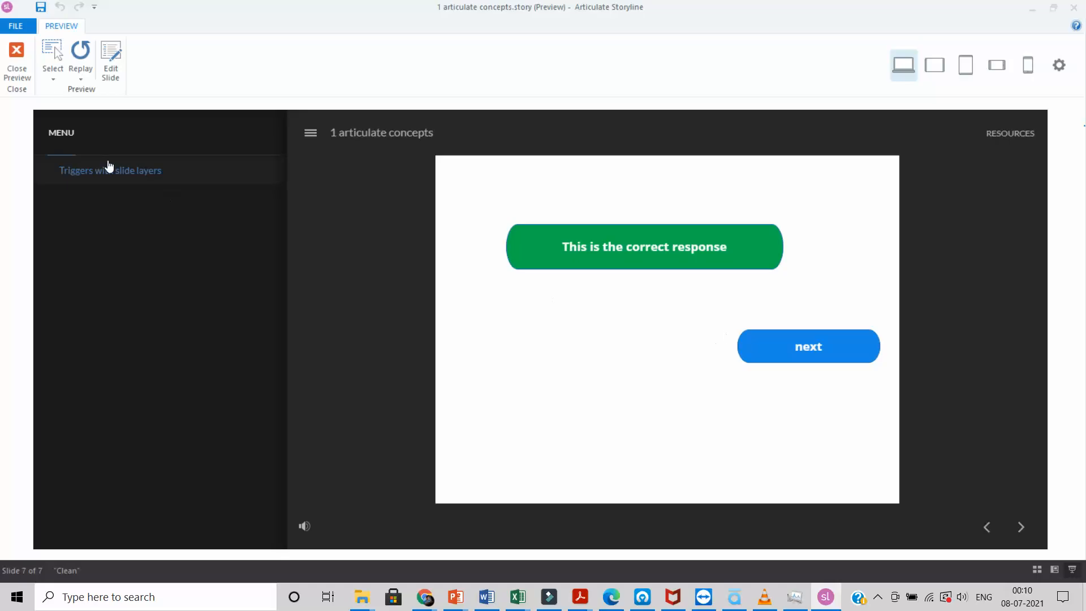
left_click(16, 60)
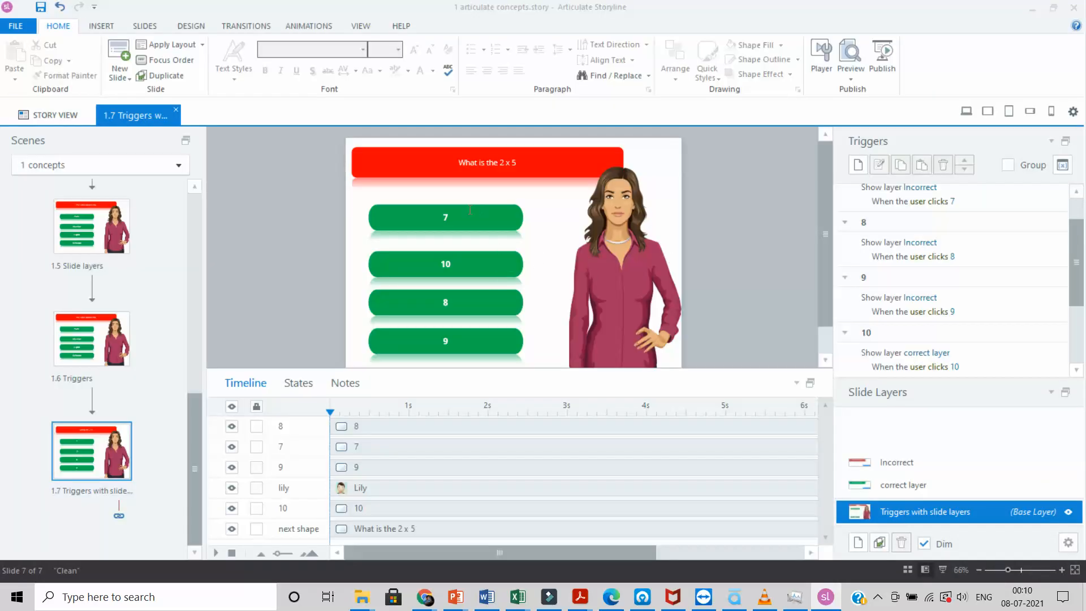
Inspect the Hover state of the Mumbai button on slide 1.6 Triggers
left_click(500, 271)
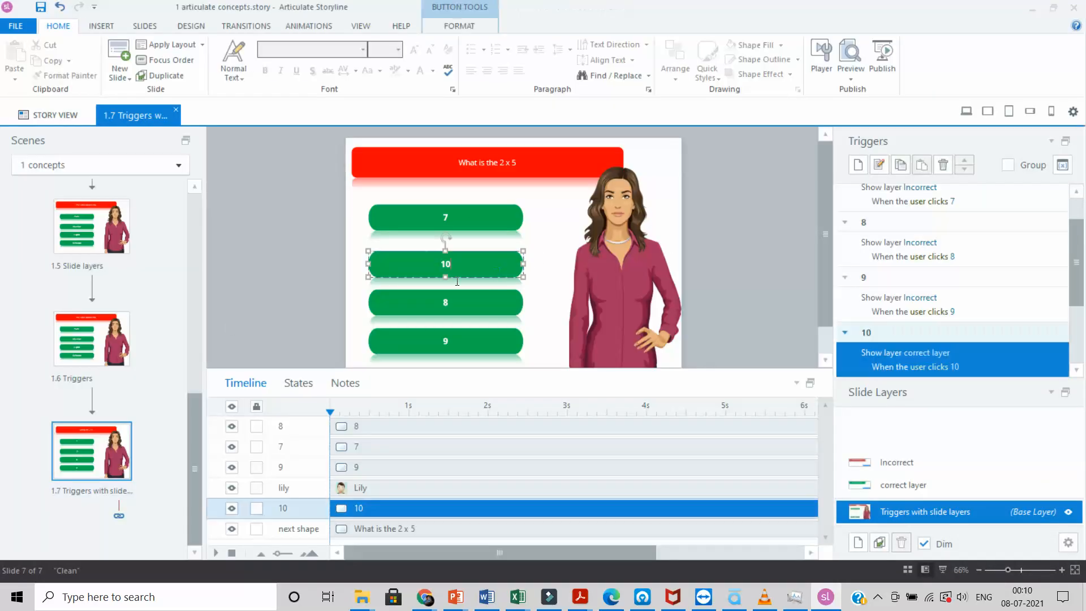
left_click(91, 335)
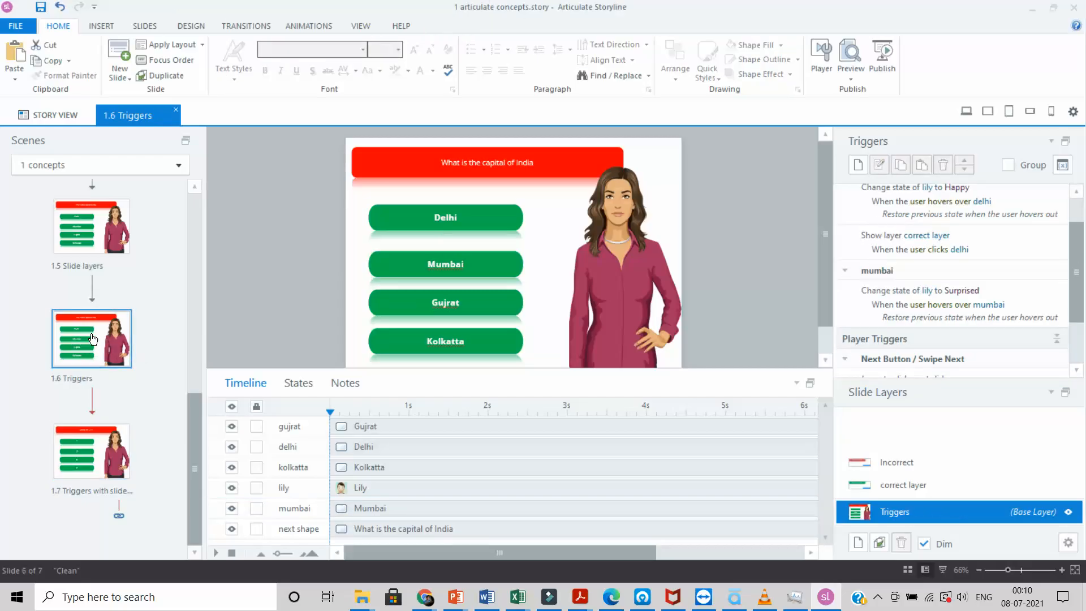
left_click(491, 271)
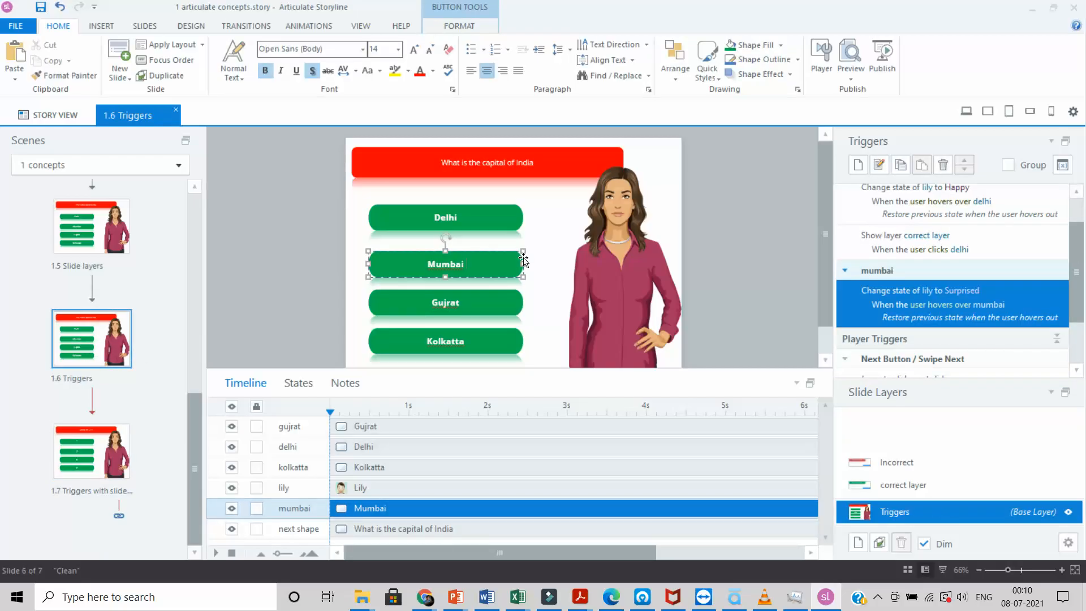
left_click(305, 387)
left_click(378, 486)
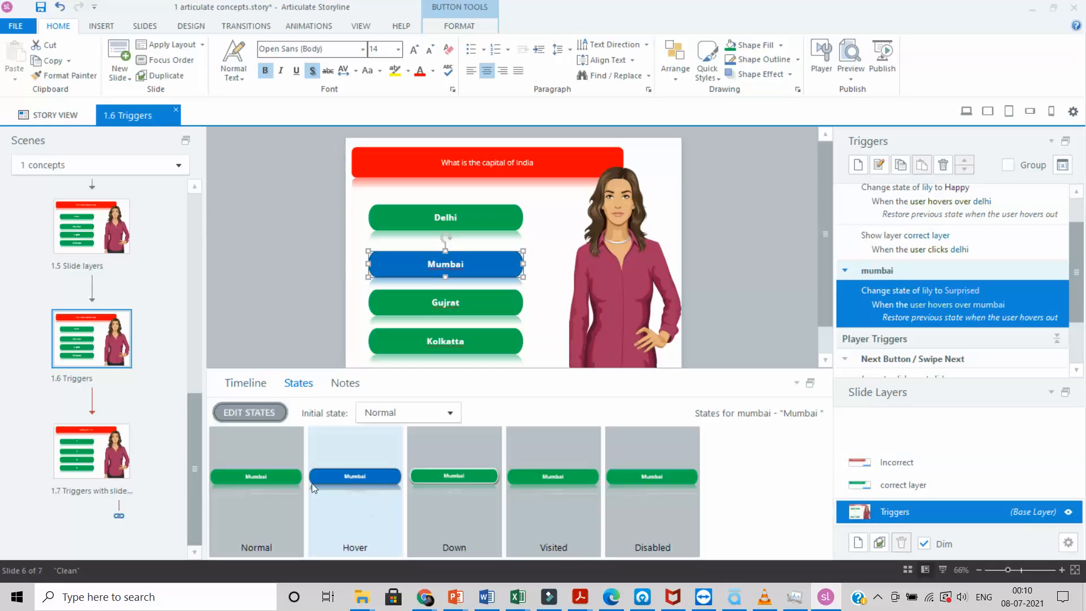
Inspect the Hover and Down states of the 10 button on slide 1.7
left_click(85, 444)
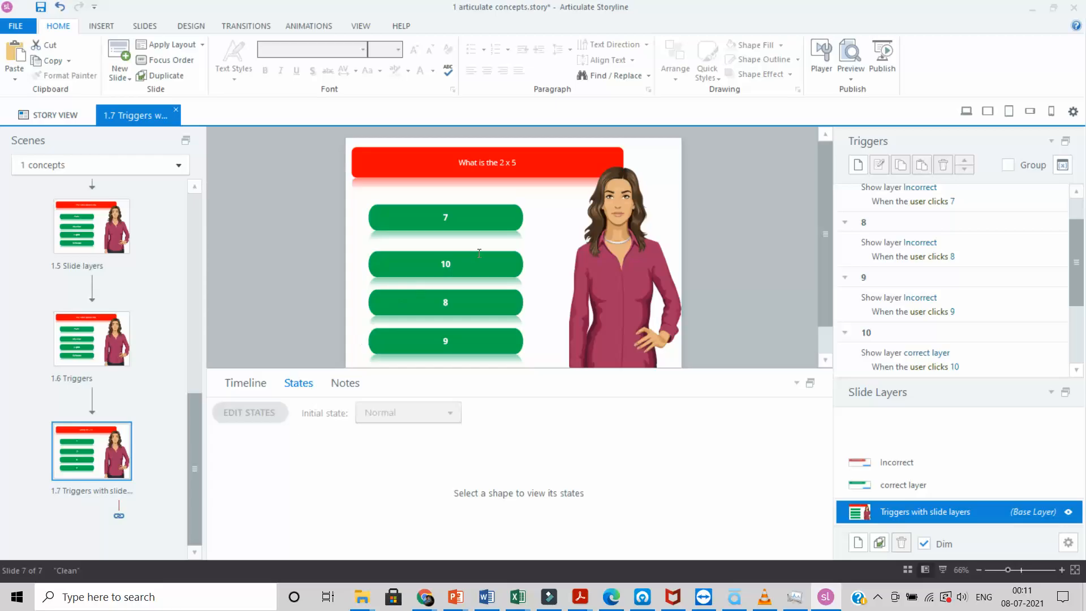
left_click(509, 262)
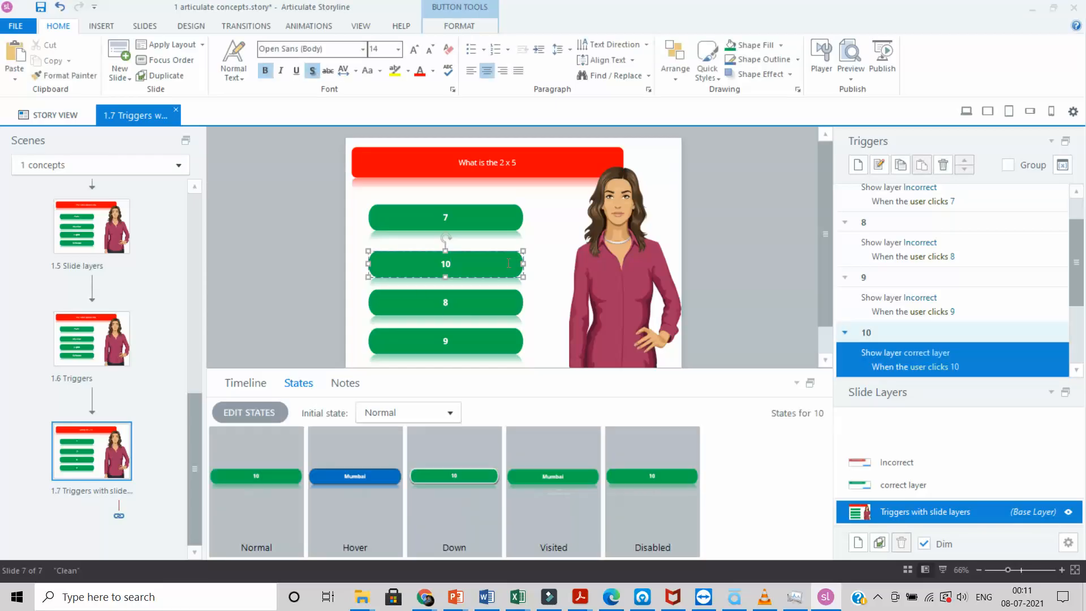
left_click(394, 479)
left_click(492, 496)
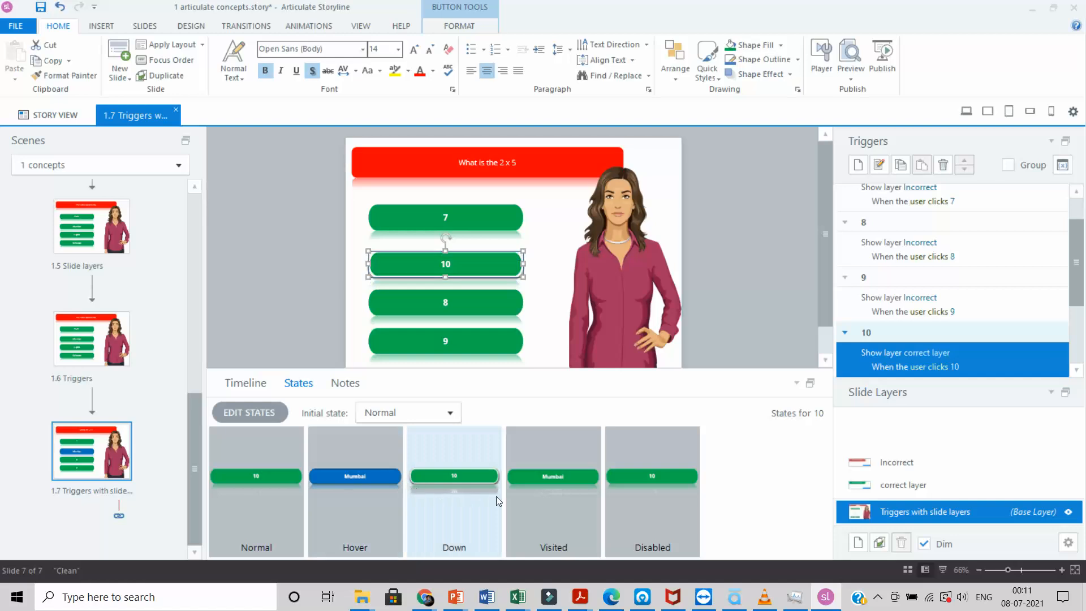
left_click(344, 477)
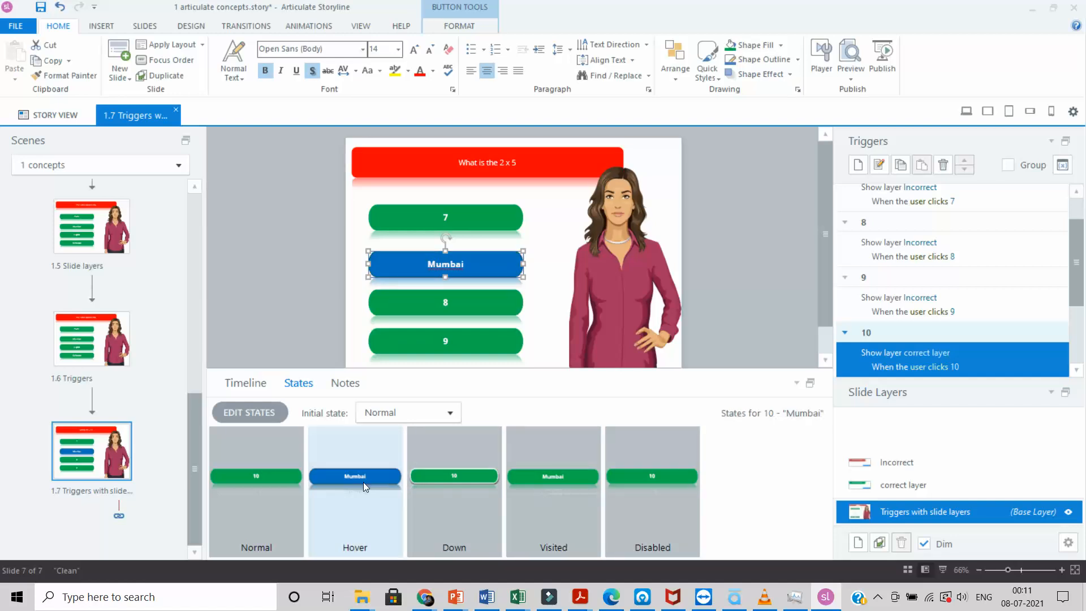
Replace the Hover state's text on the 10 answer button of slide 1.7 with 10 and finish editing its states
left_click(249, 412)
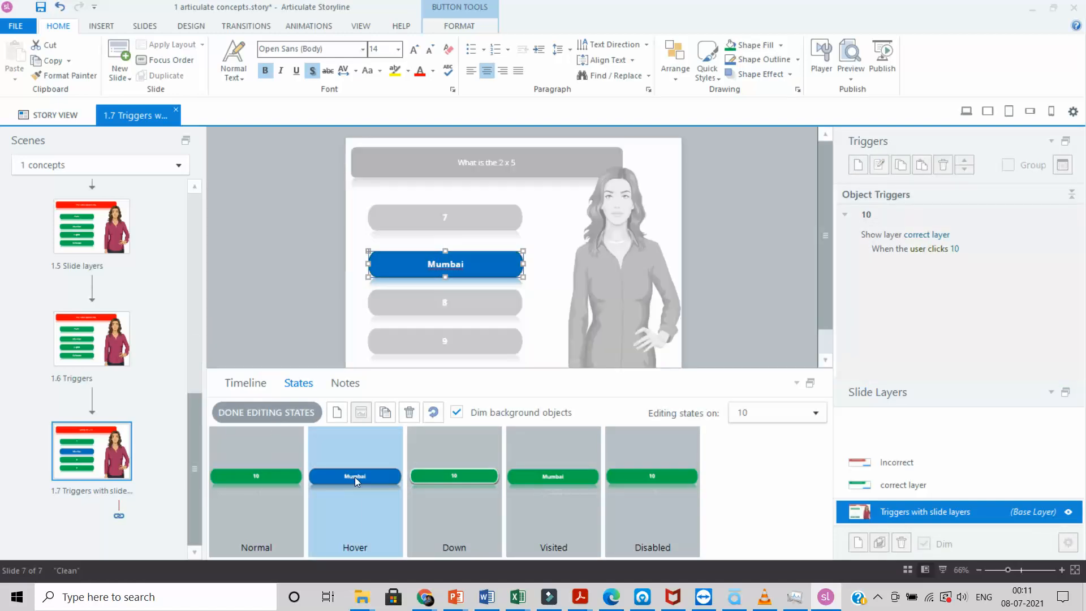
left_click(474, 269)
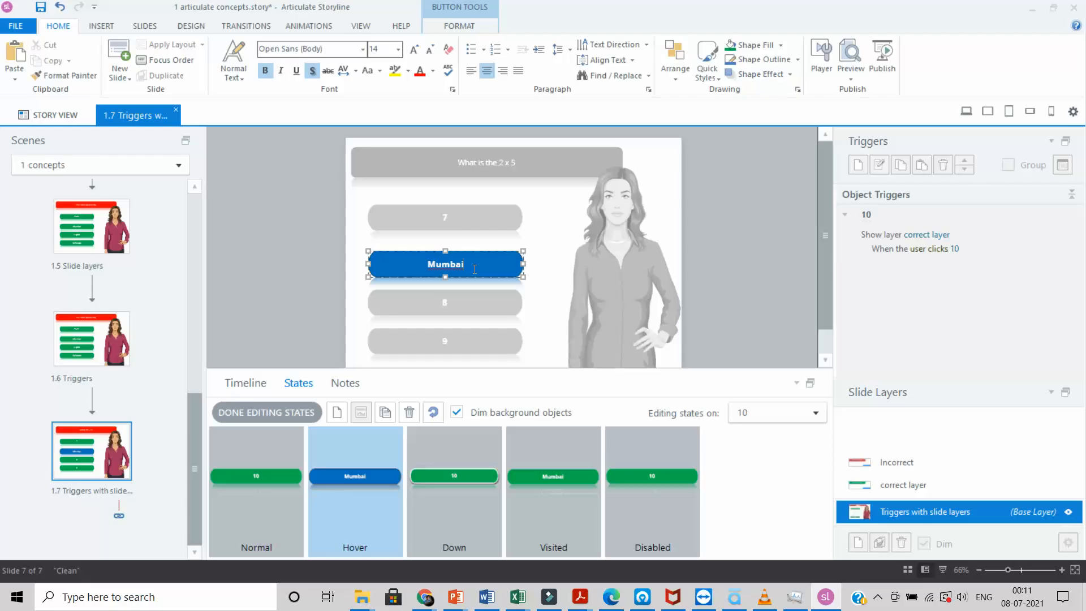
double_click(442, 269)
type("10")
left_click(301, 409)
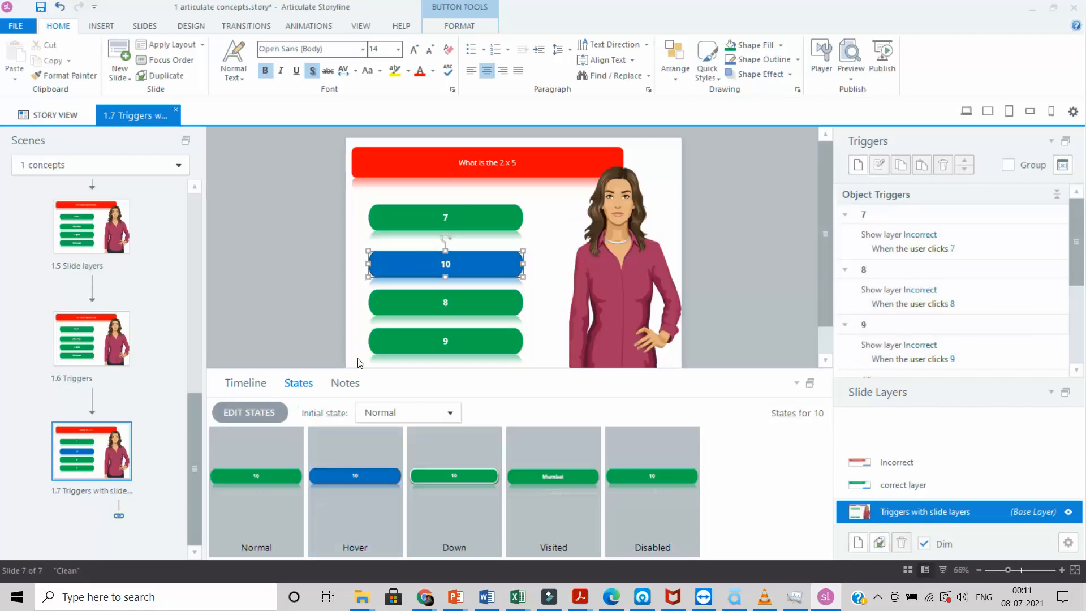
left_click(559, 252)
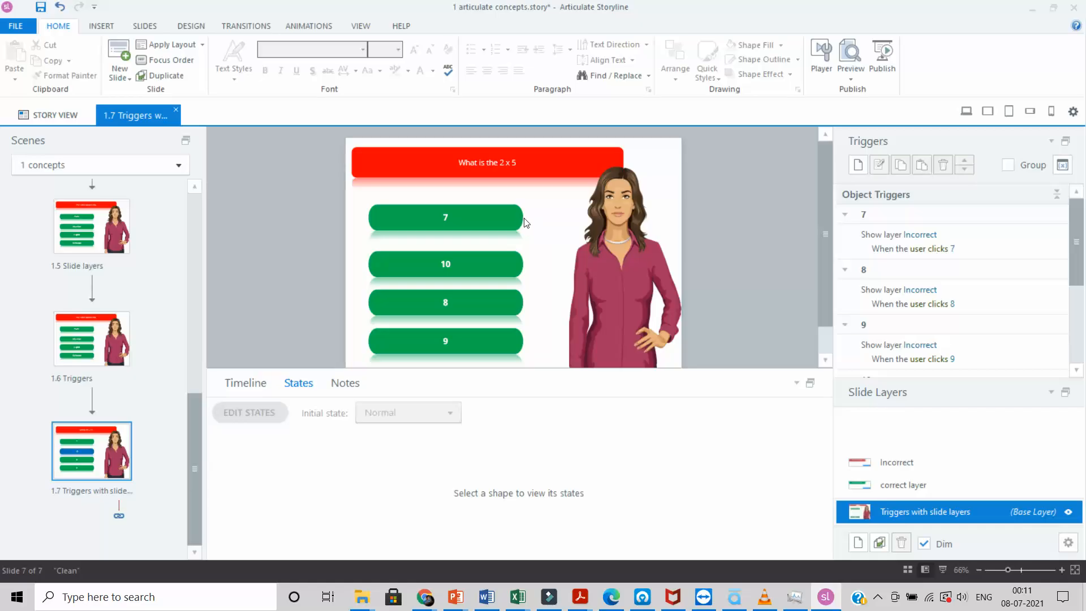
Examine the action types for a new trigger on the 7 button, including Change state of, and discard the trigger
left_click(926, 241)
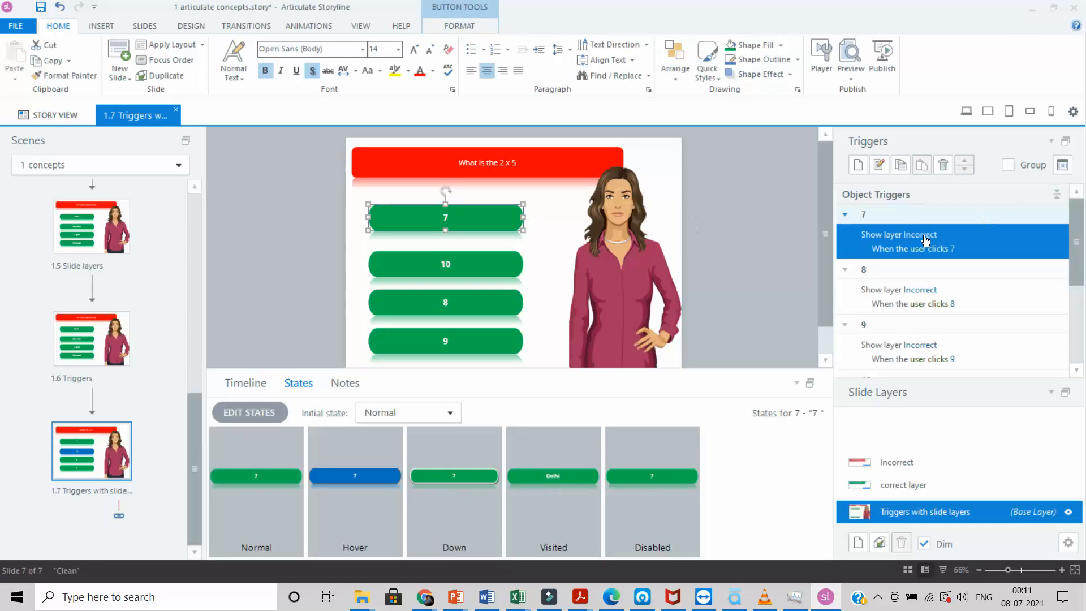
left_click(858, 165)
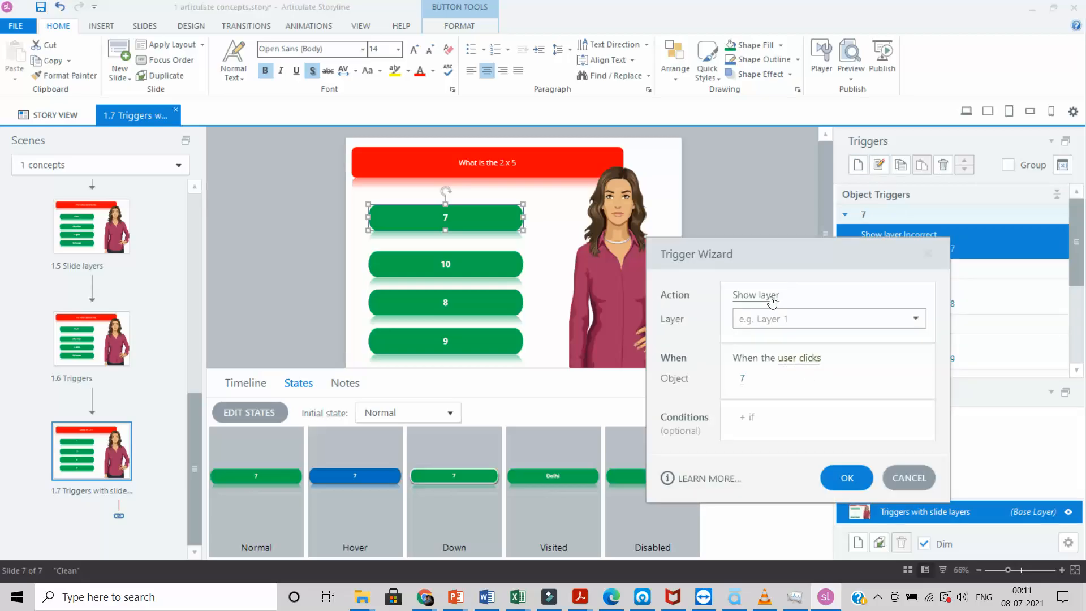
left_click(772, 296)
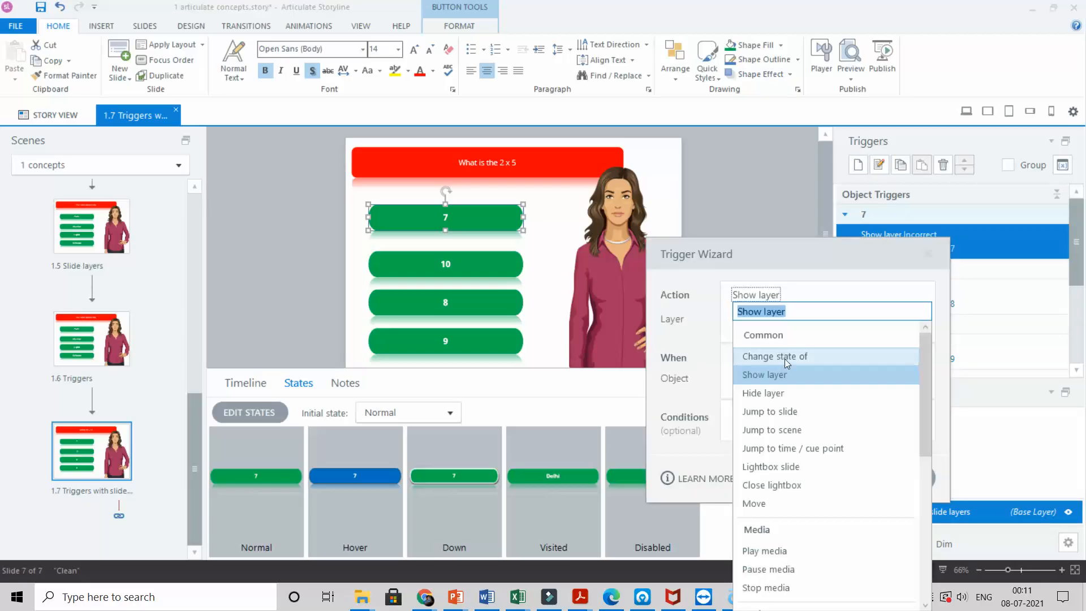
left_click(786, 357)
left_click(776, 299)
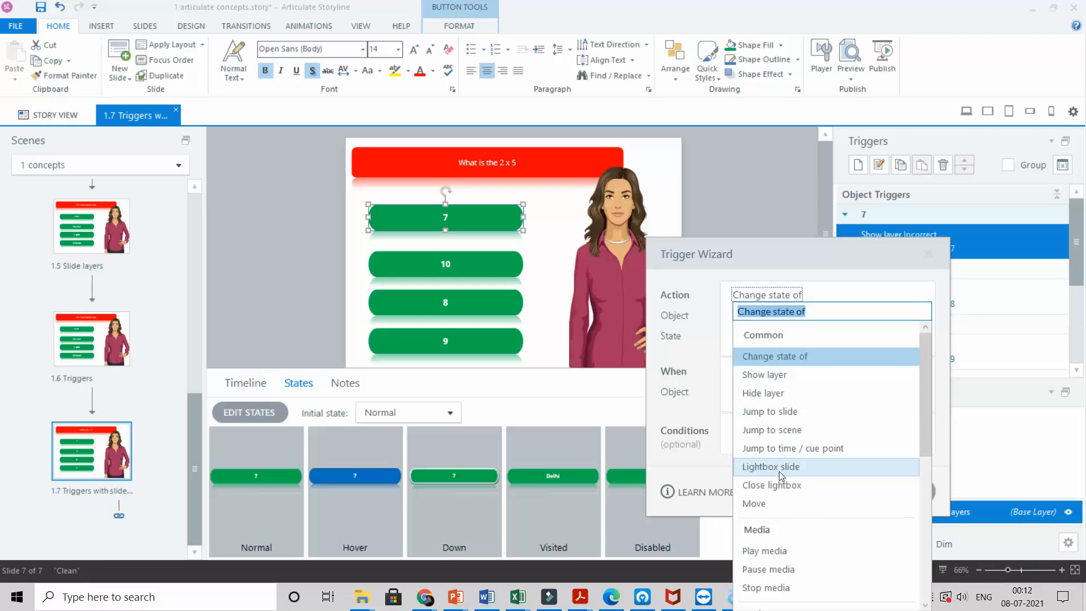
left_click(763, 206)
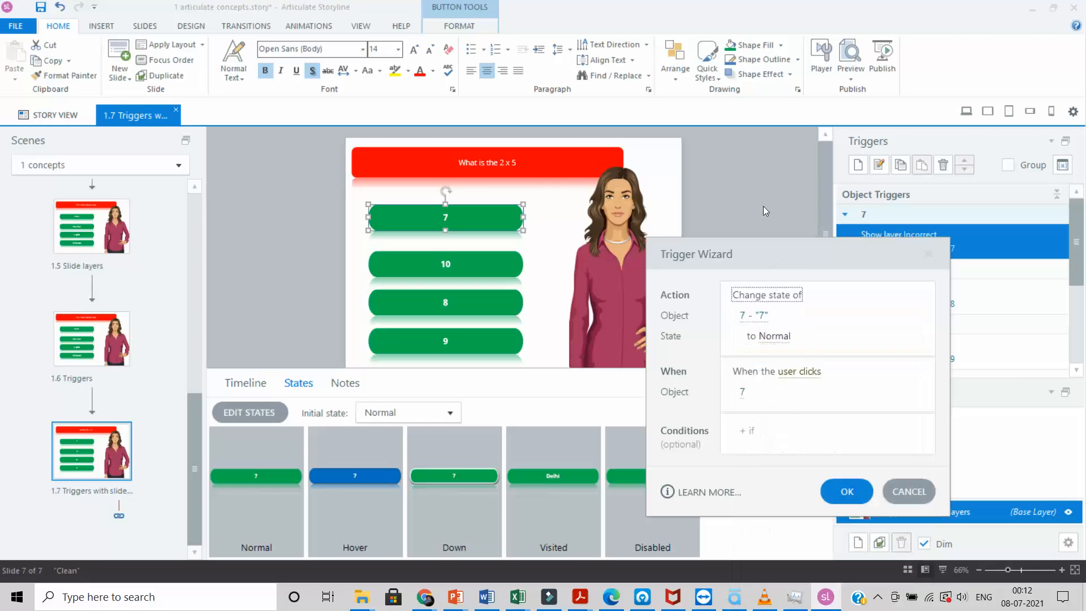
left_click(927, 498)
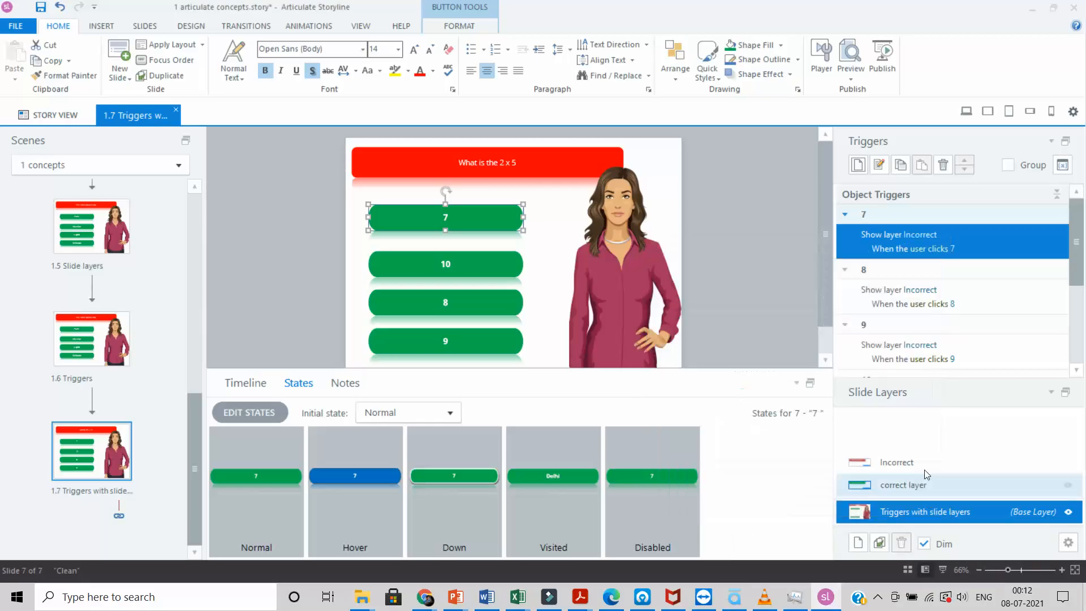